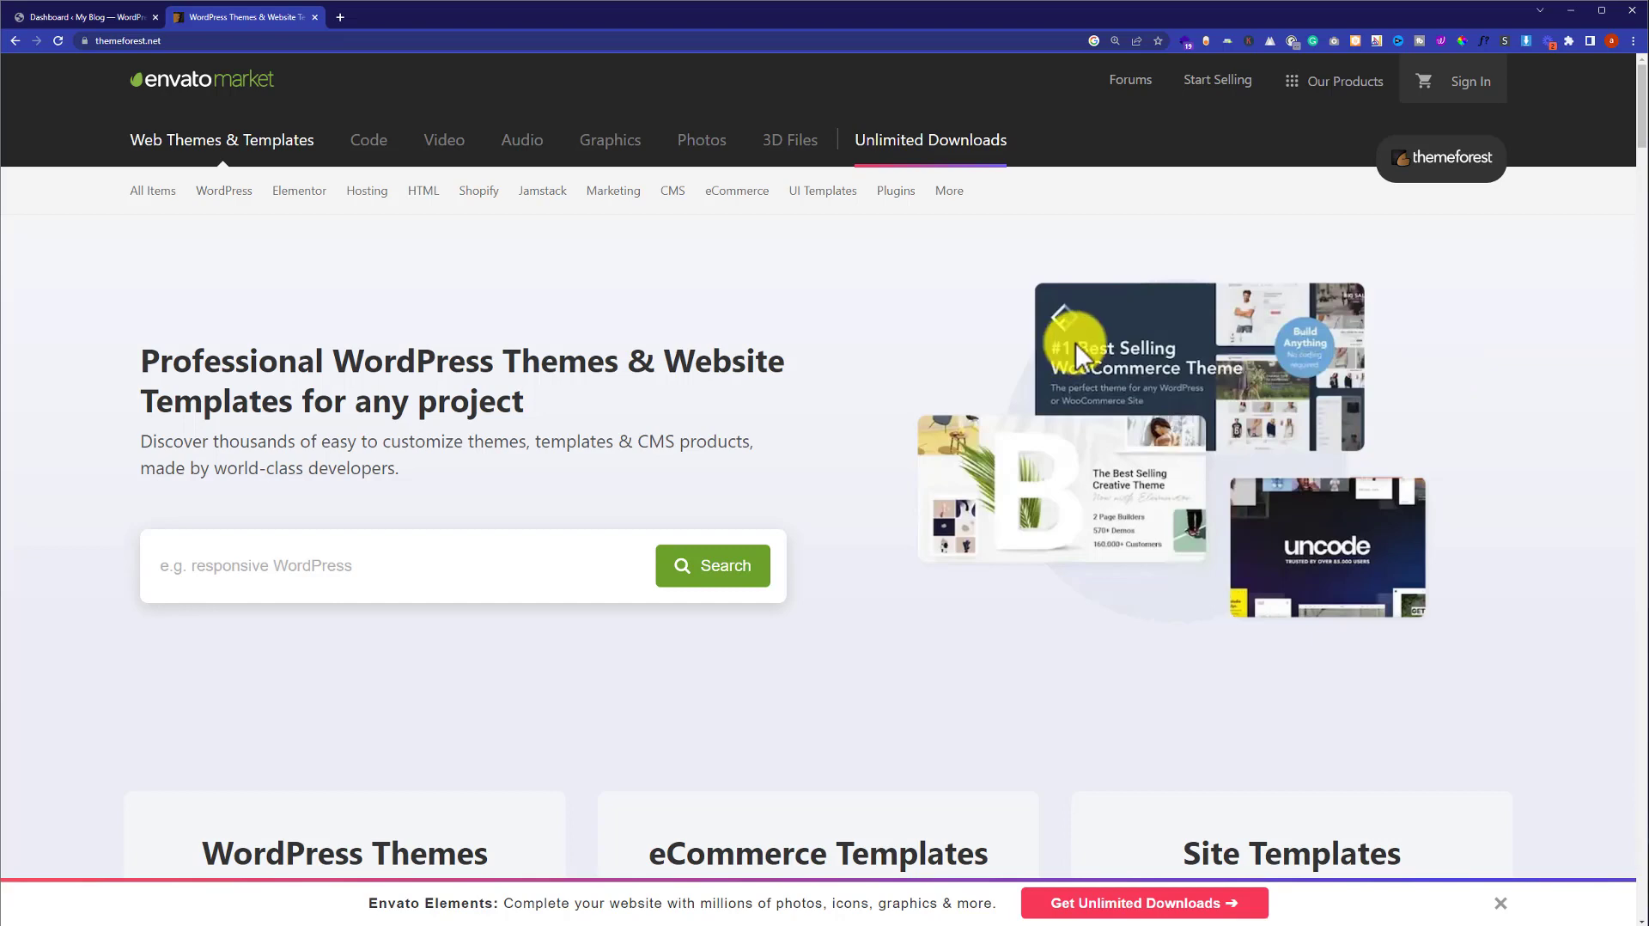
- Sign in to the Envato account with the saved credentials and open its Downloads page
click(1474, 83)
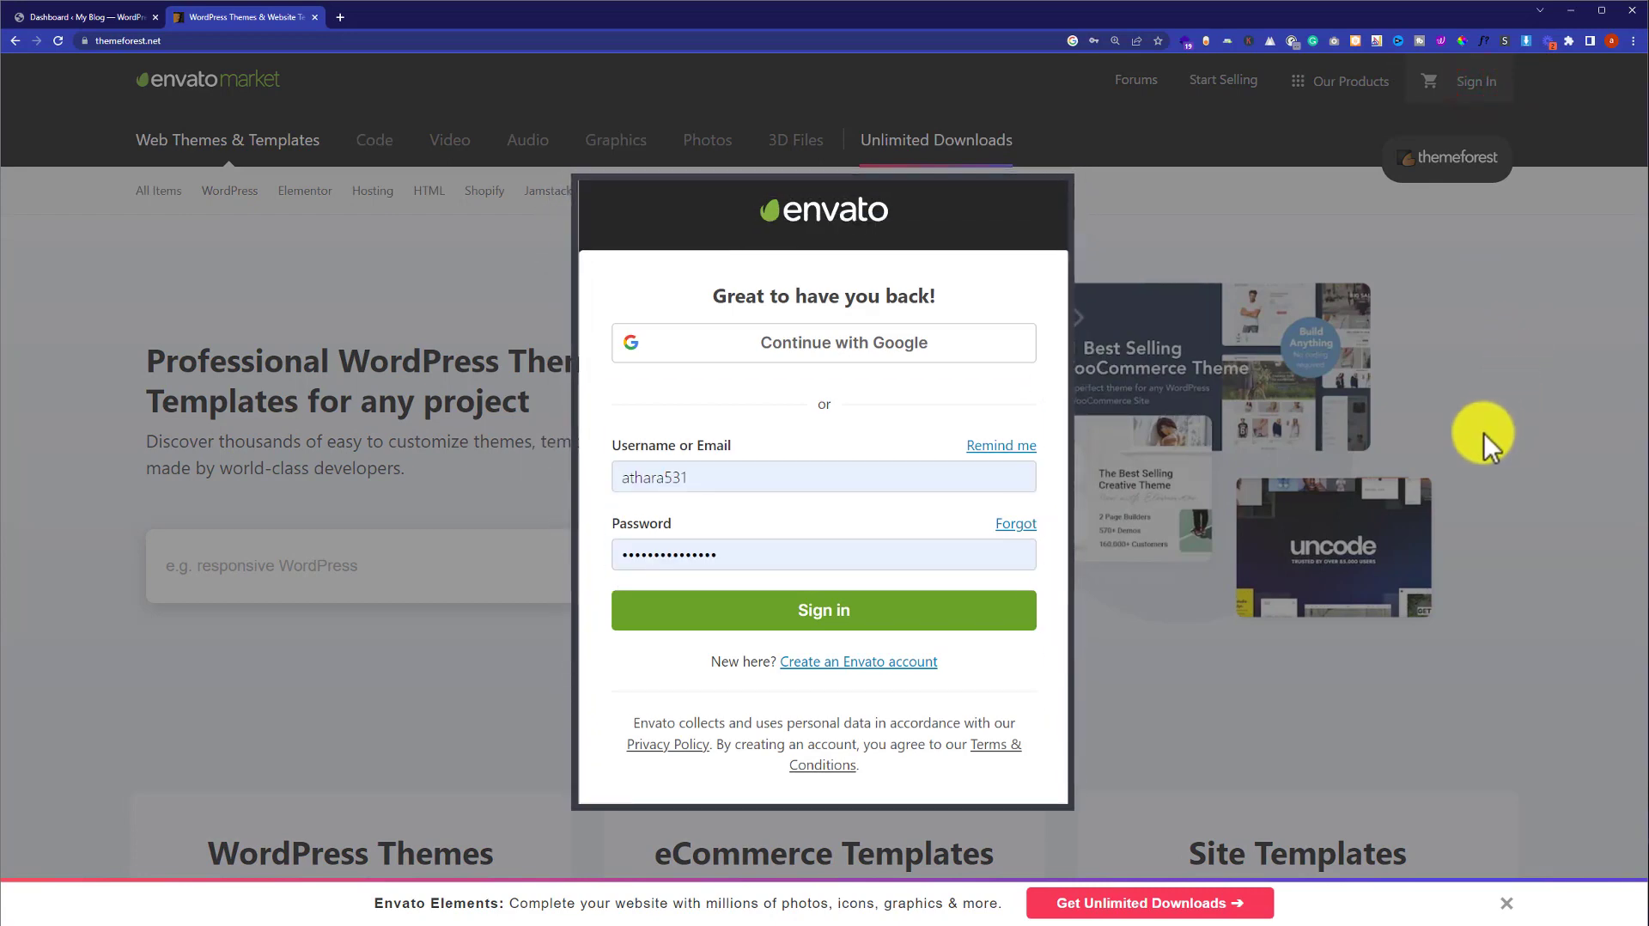
click(762, 603)
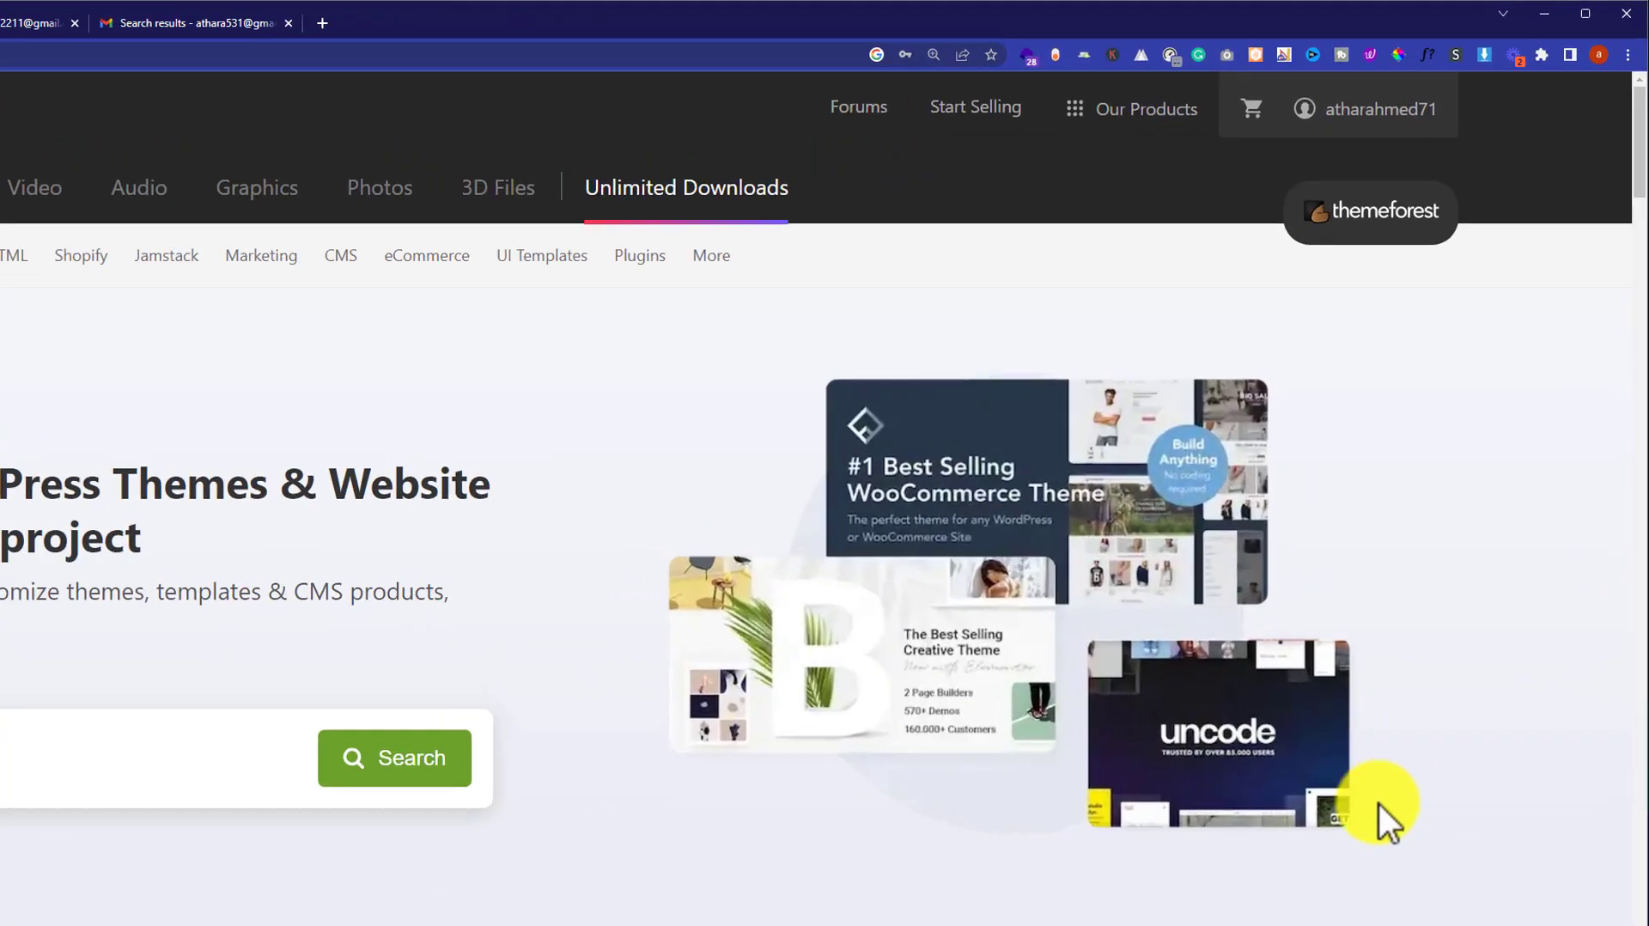
click(1381, 108)
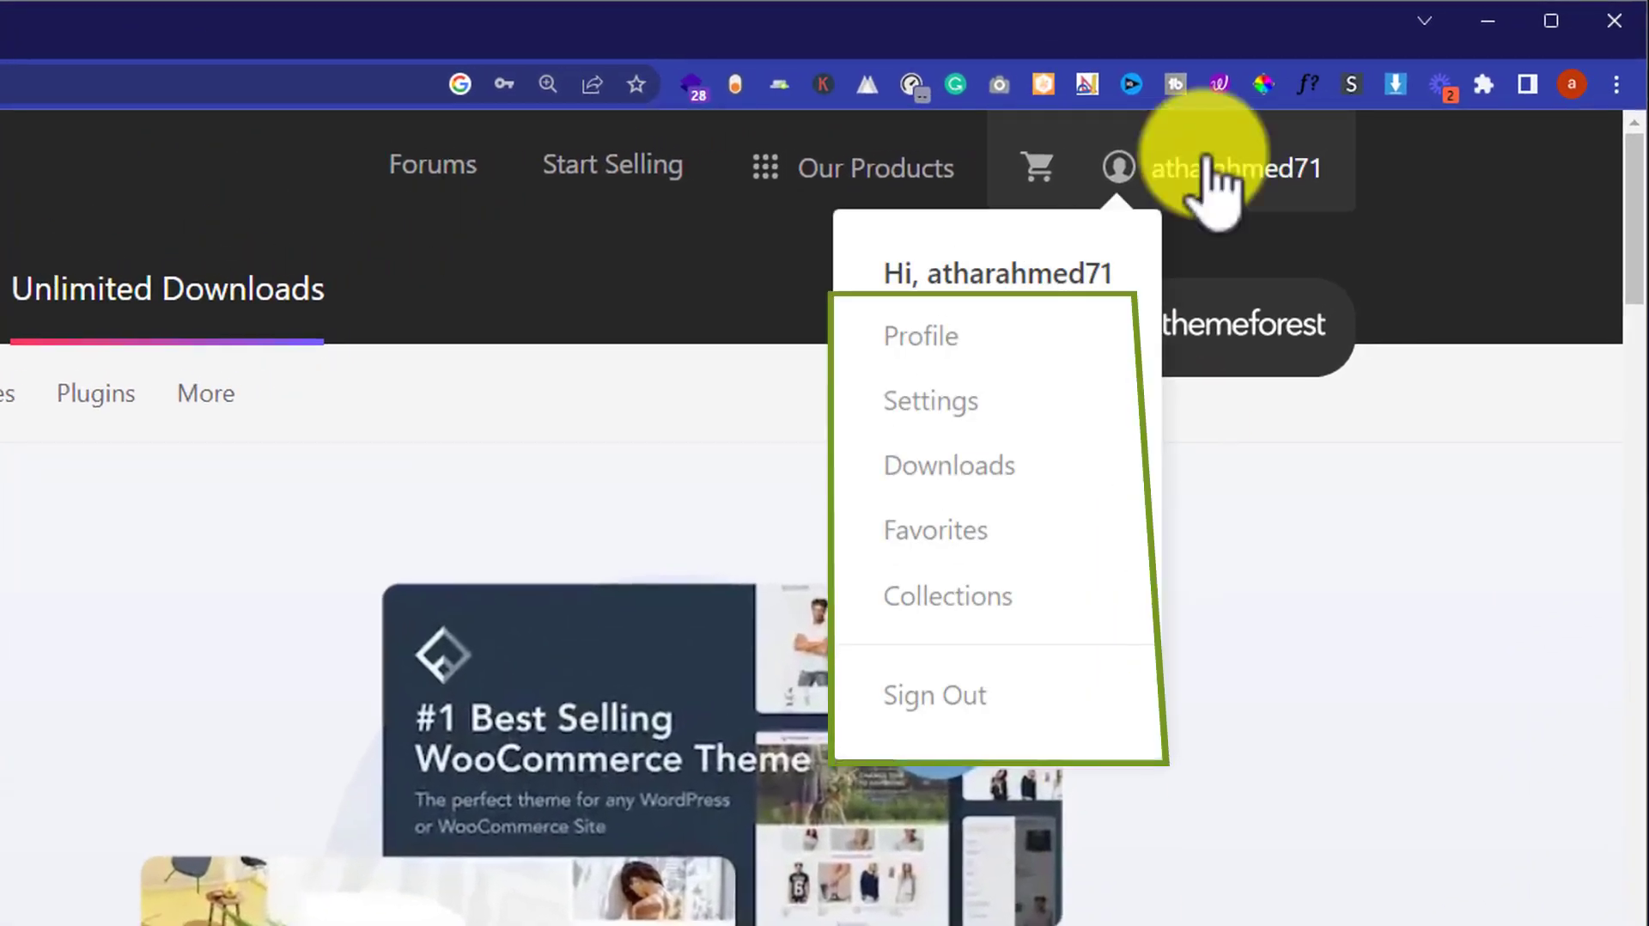
click(985, 479)
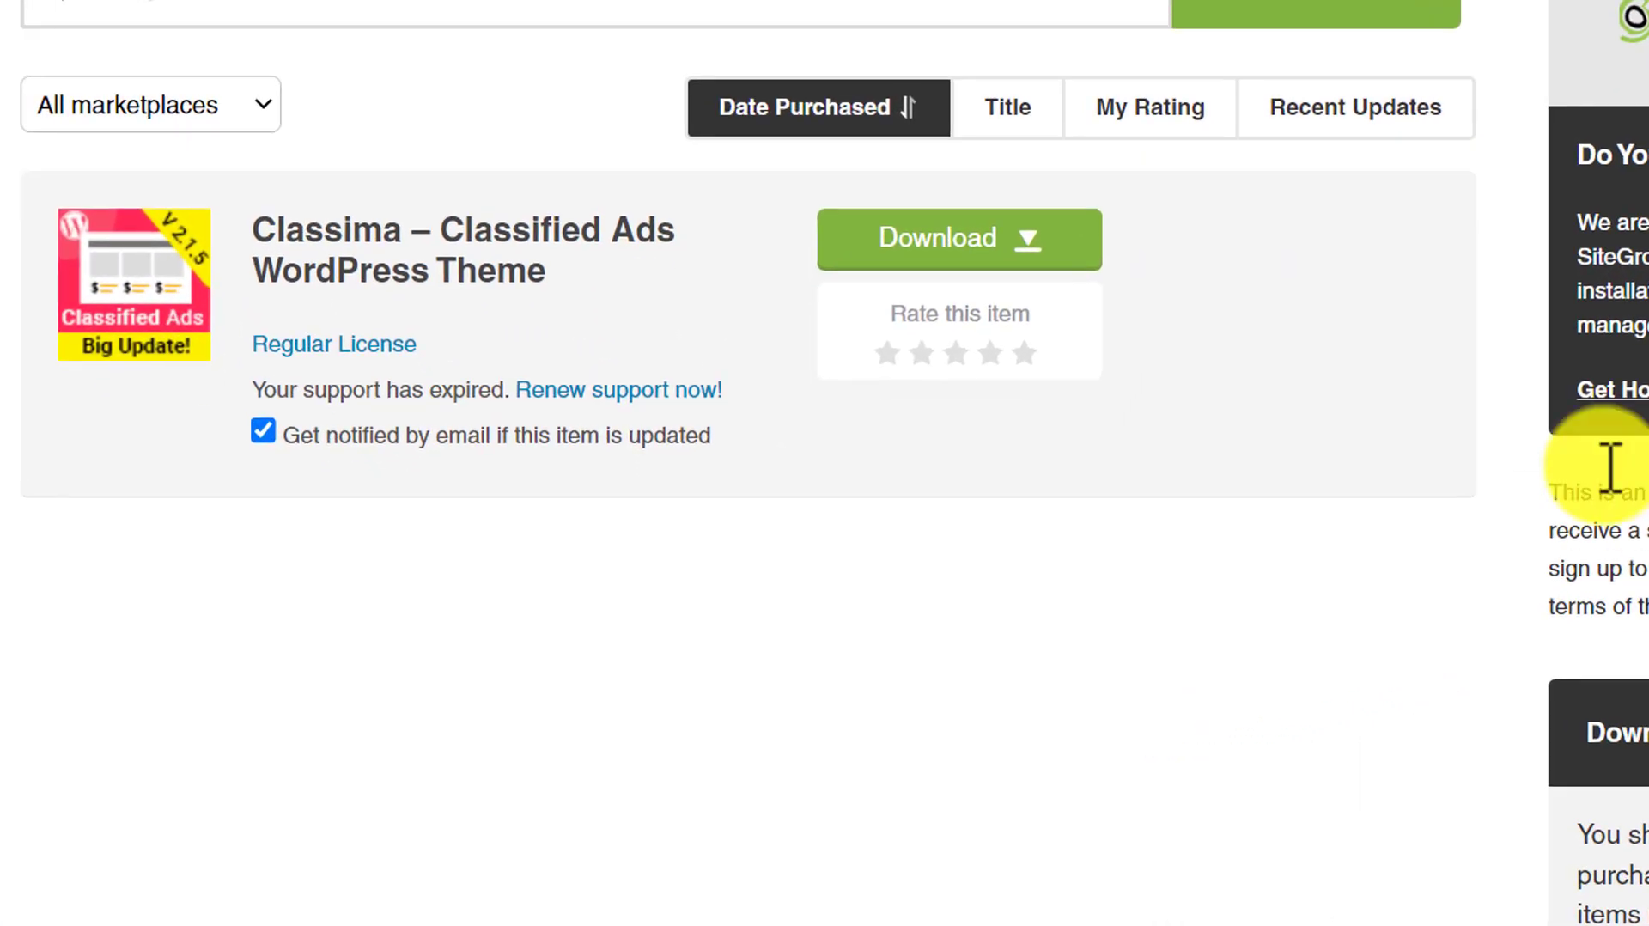
- Download all files and documentation for the Classima theme and show the downloaded zip in its folder
click(1041, 258)
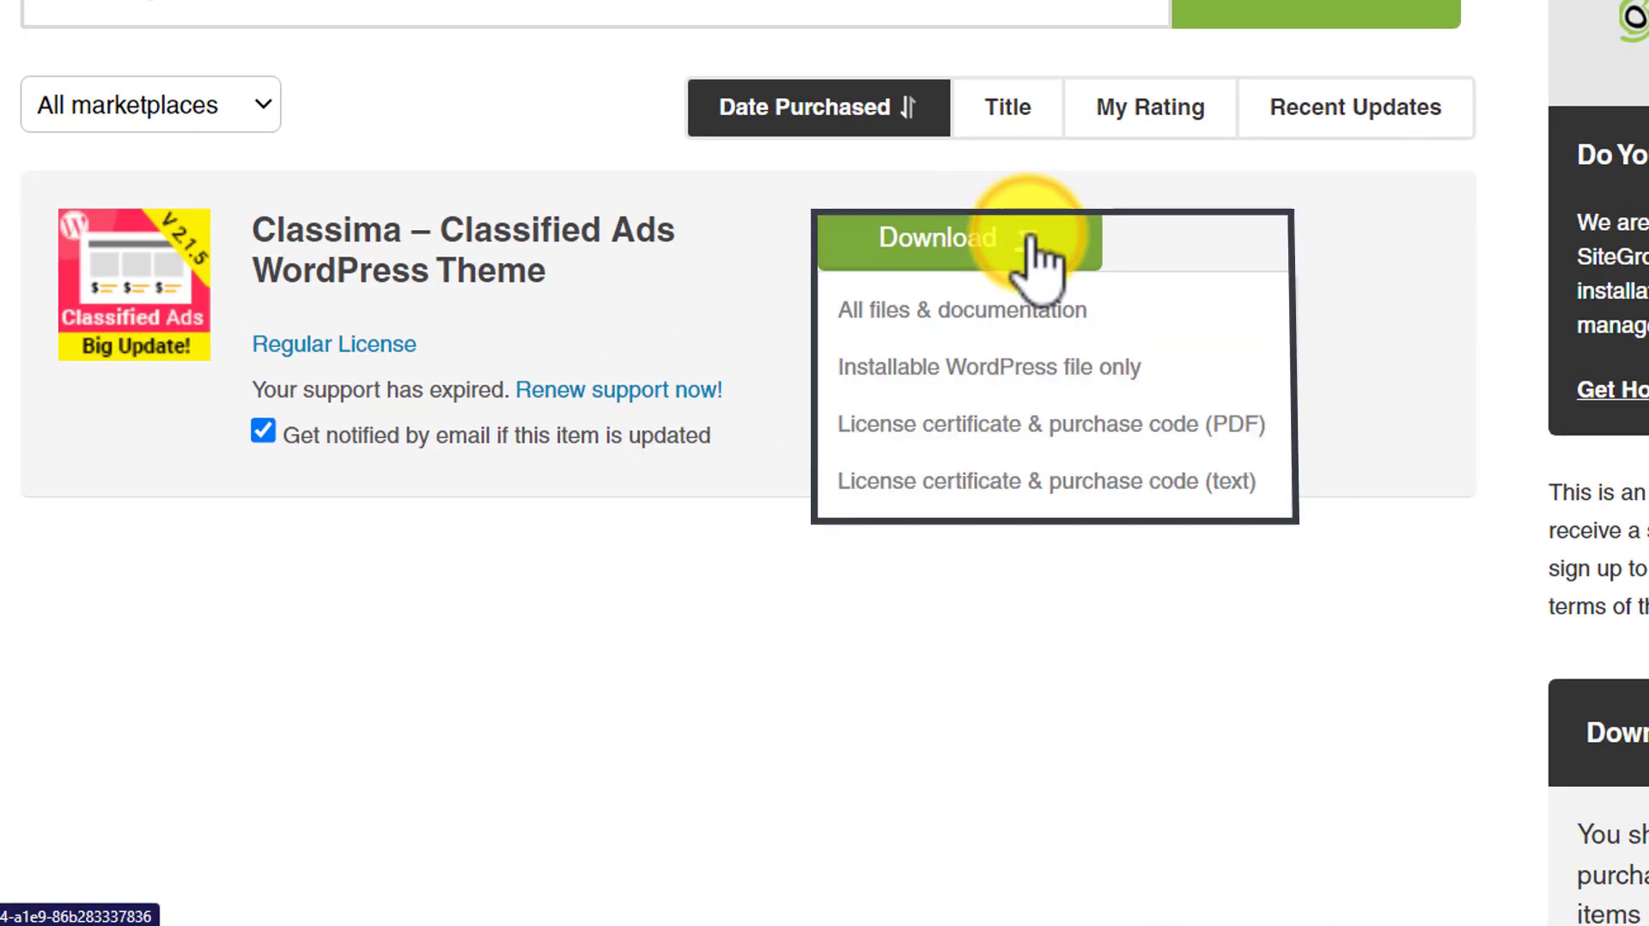
click(975, 317)
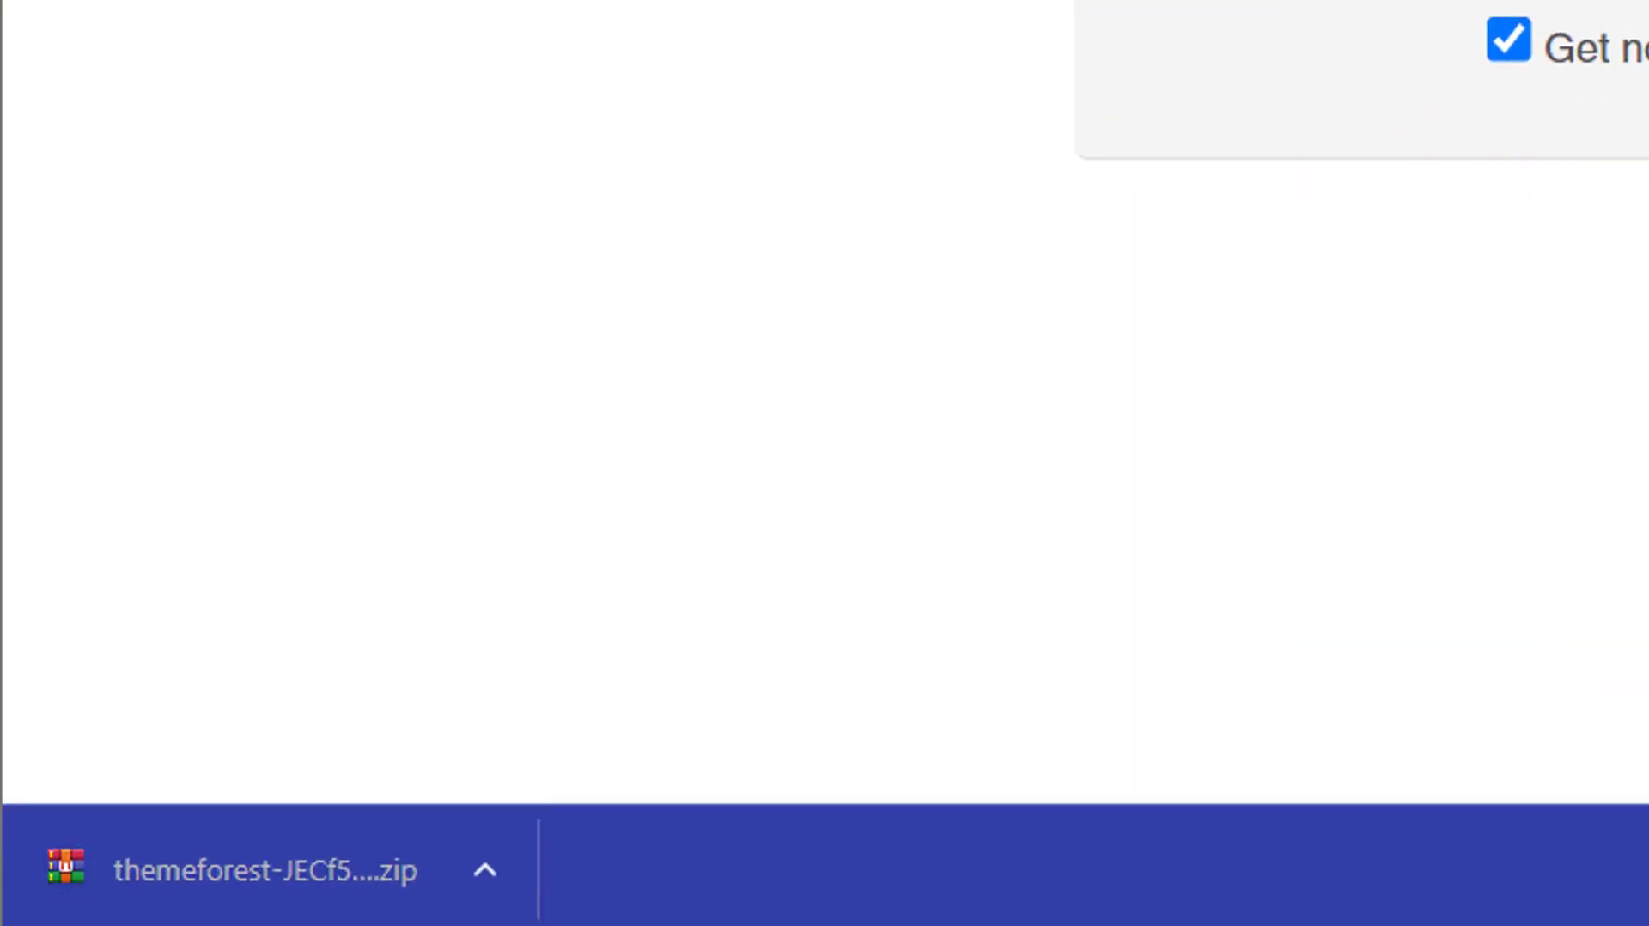
right_click(211, 868)
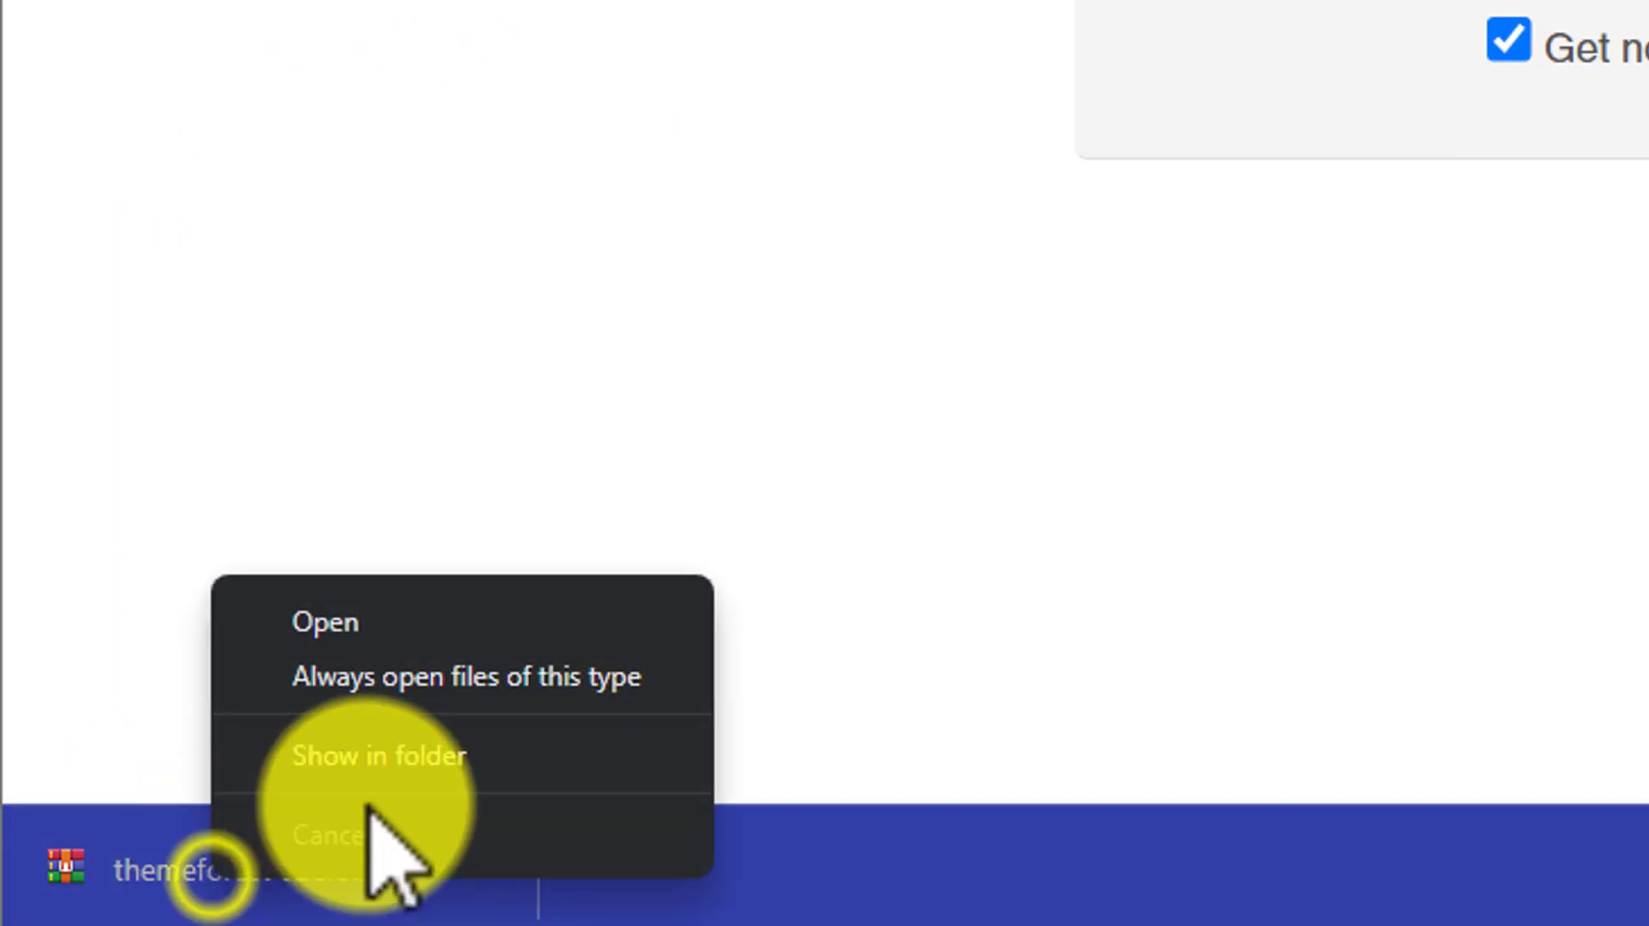
click(416, 744)
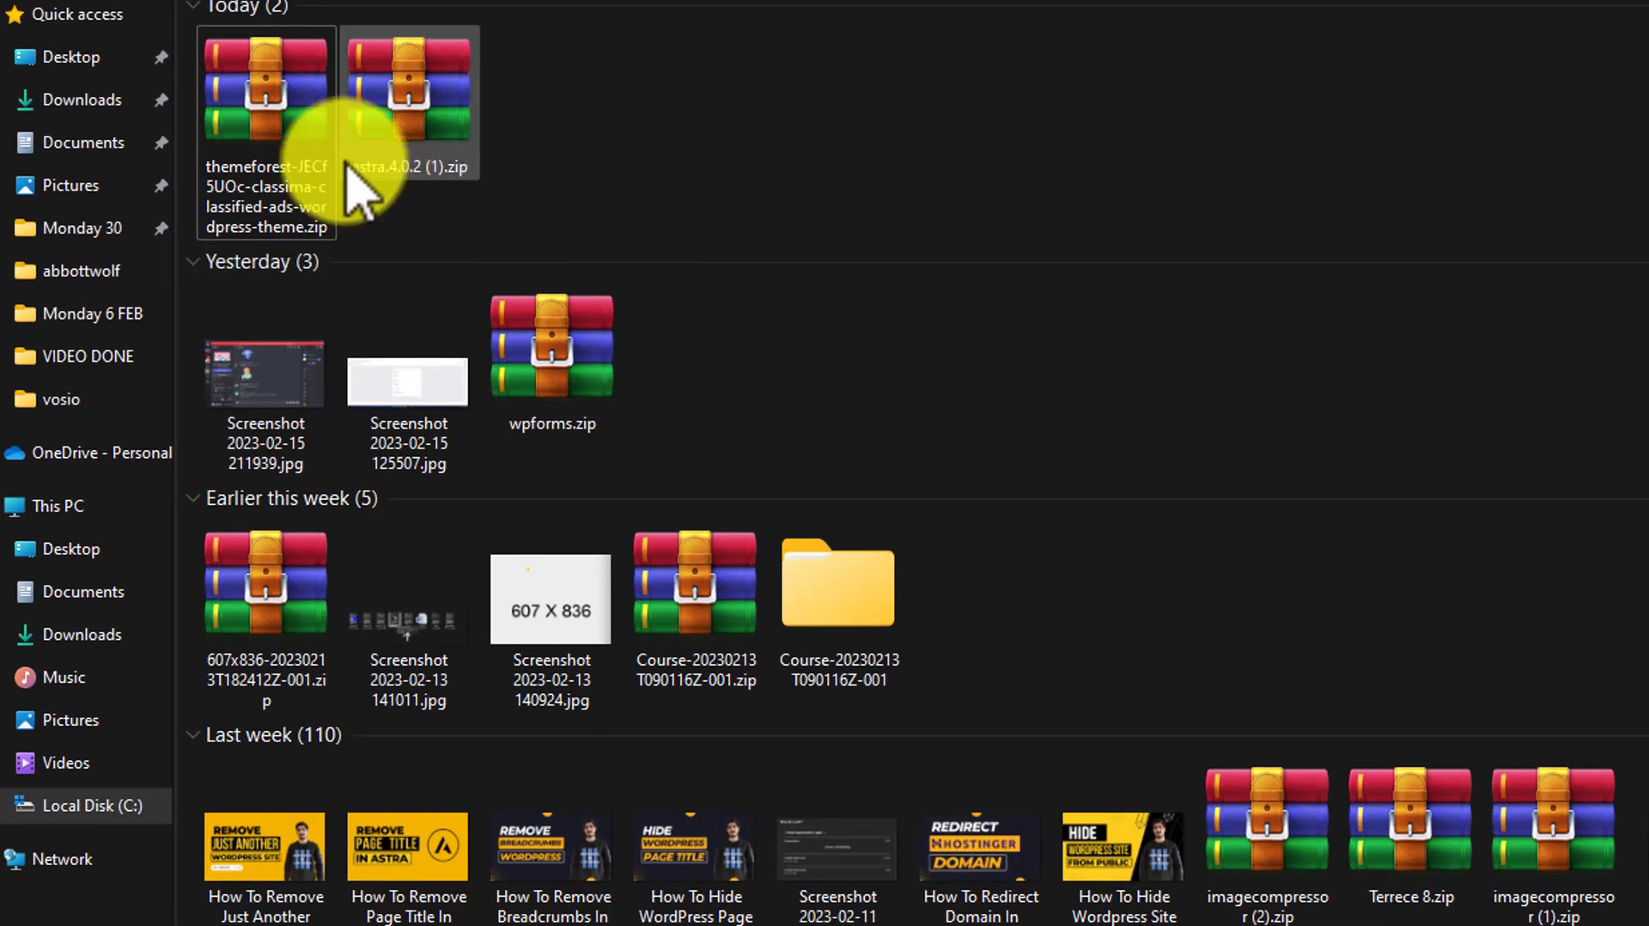
- Extract the downloaded Classima zip into its own folder with WinRAR and open the Uploads folder inside main-classima
right_click(285, 131)
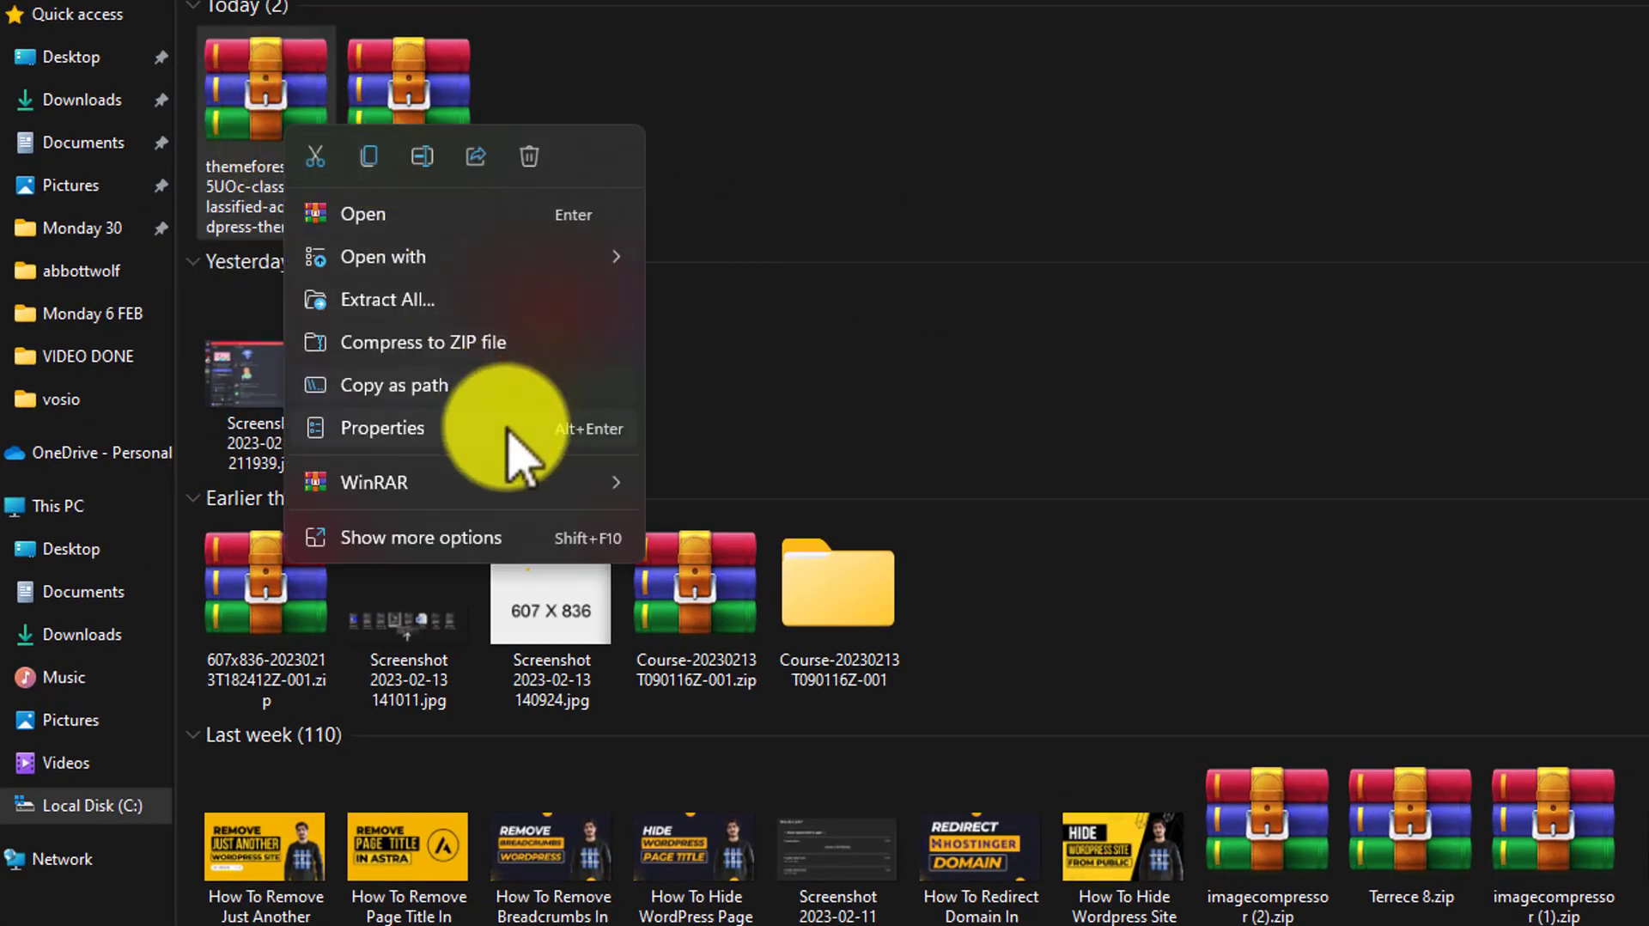
mouse_move(416, 482)
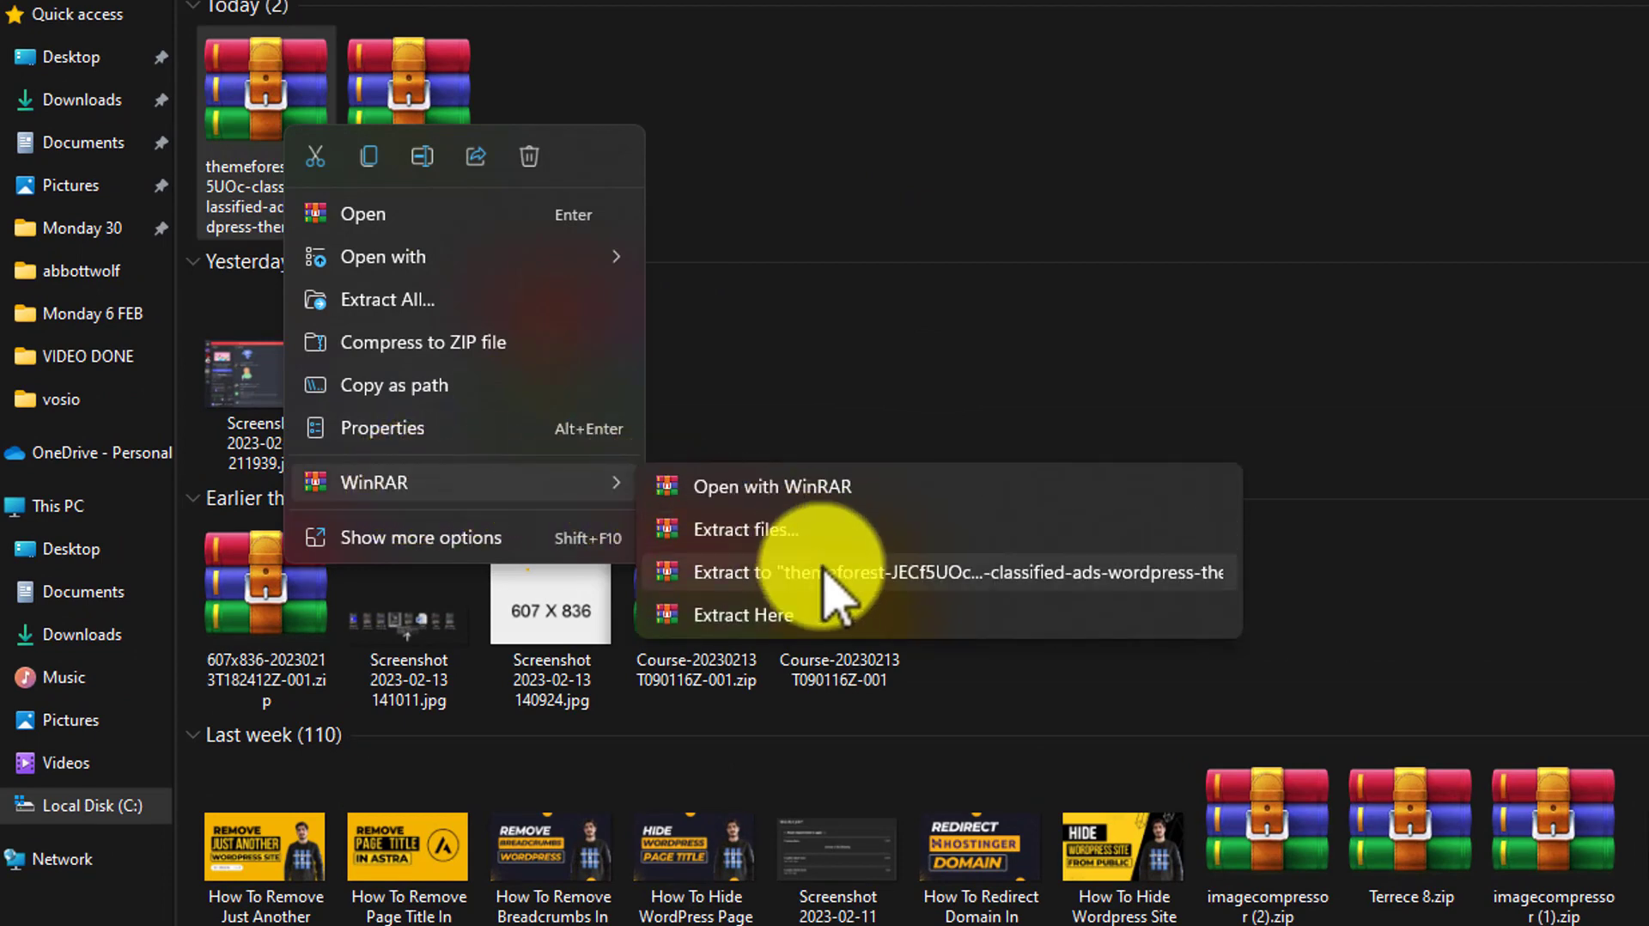
click(789, 570)
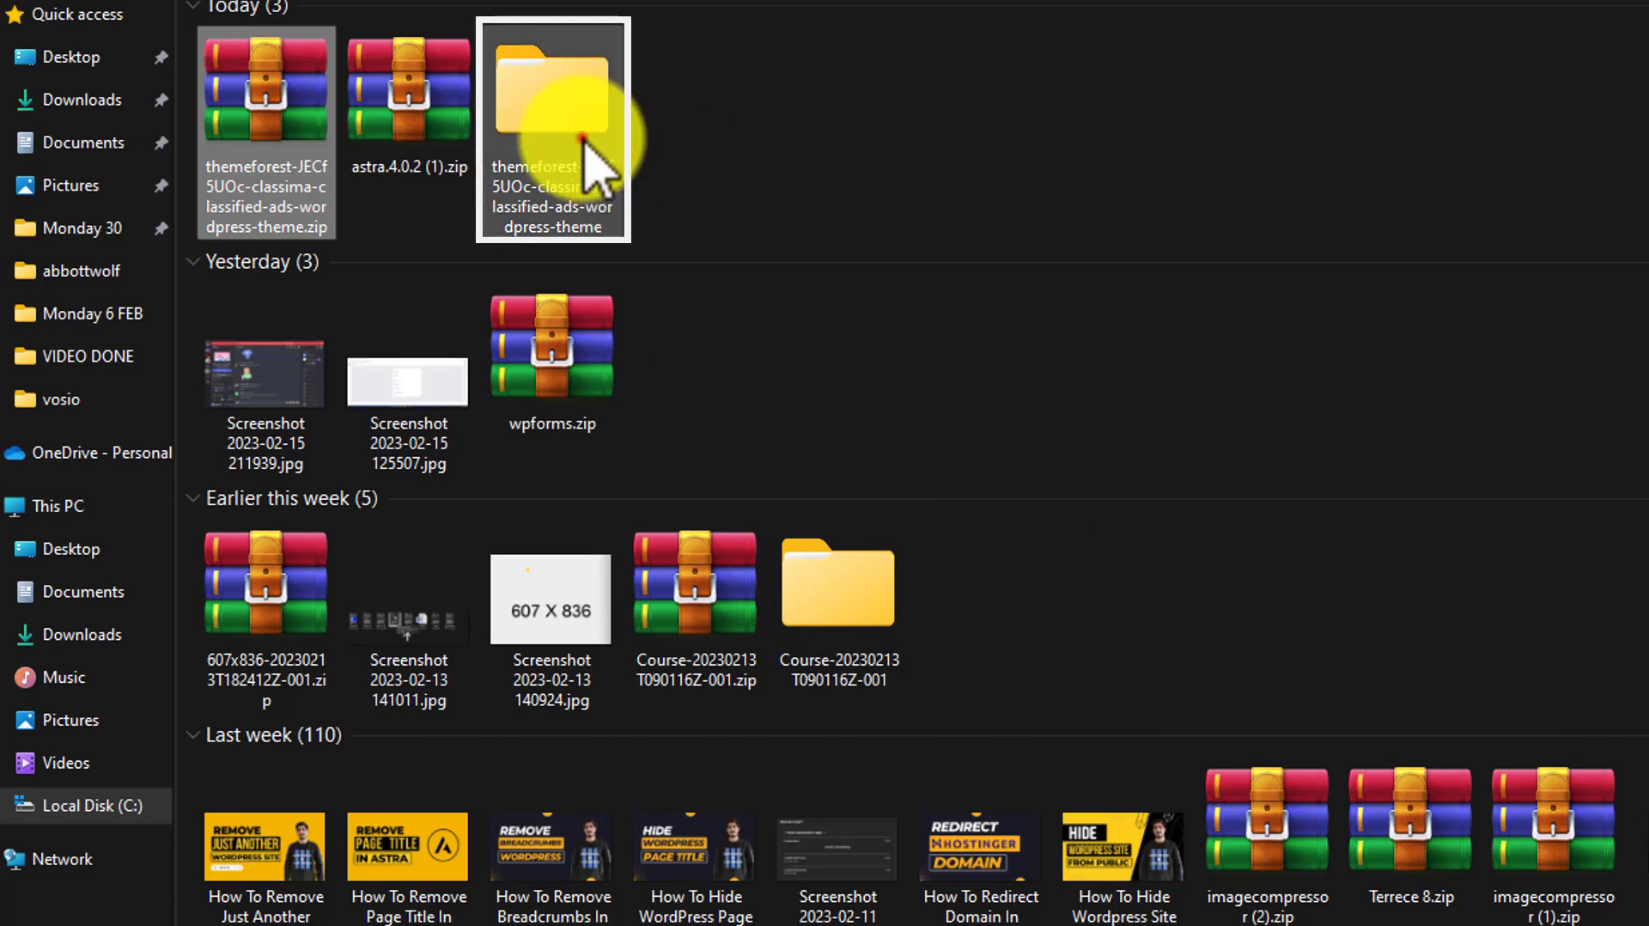
double_click(580, 133)
double_click(392, 43)
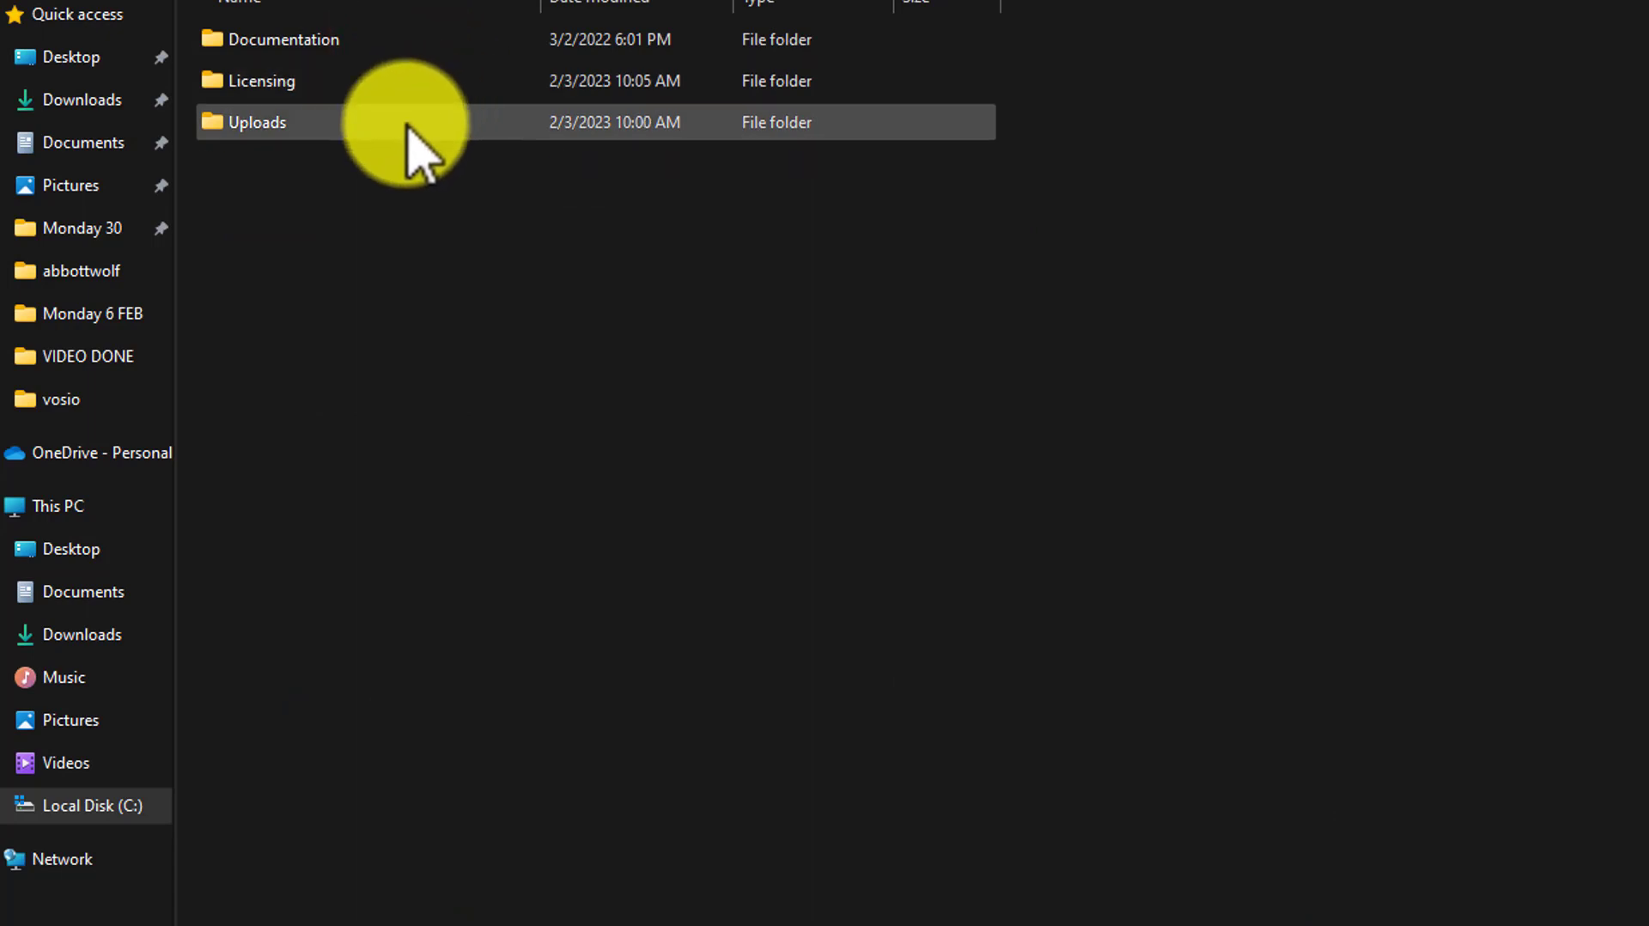
double_click(335, 122)
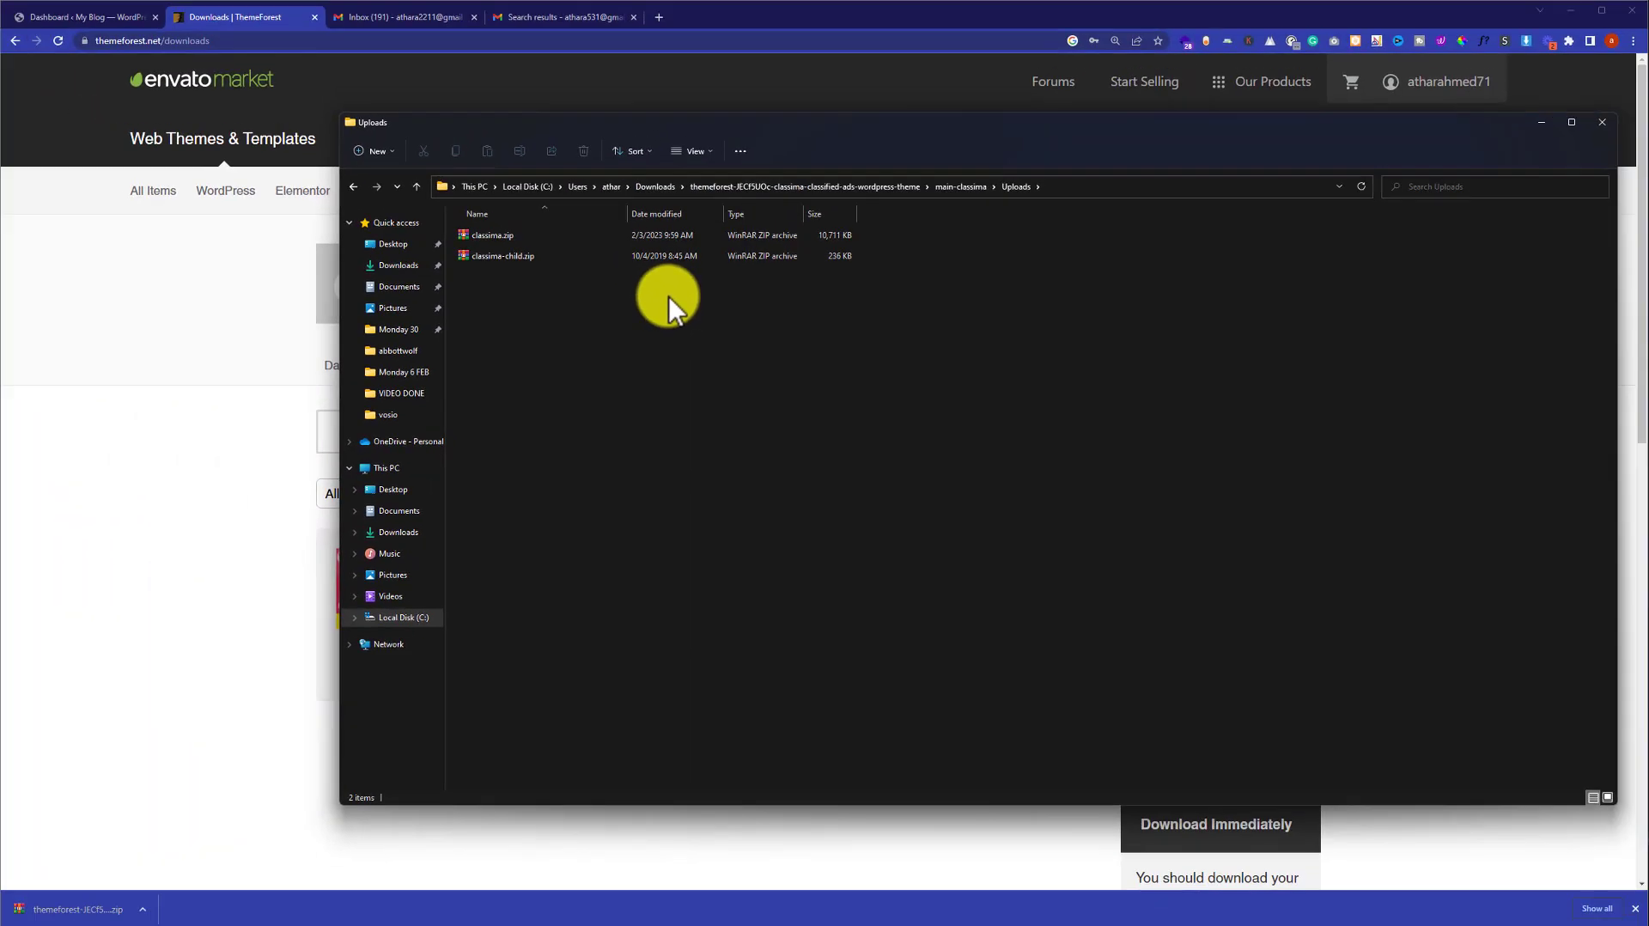
- Switch to the WordPress dashboard and open the theme upload form for adding a new theme
click(80, 17)
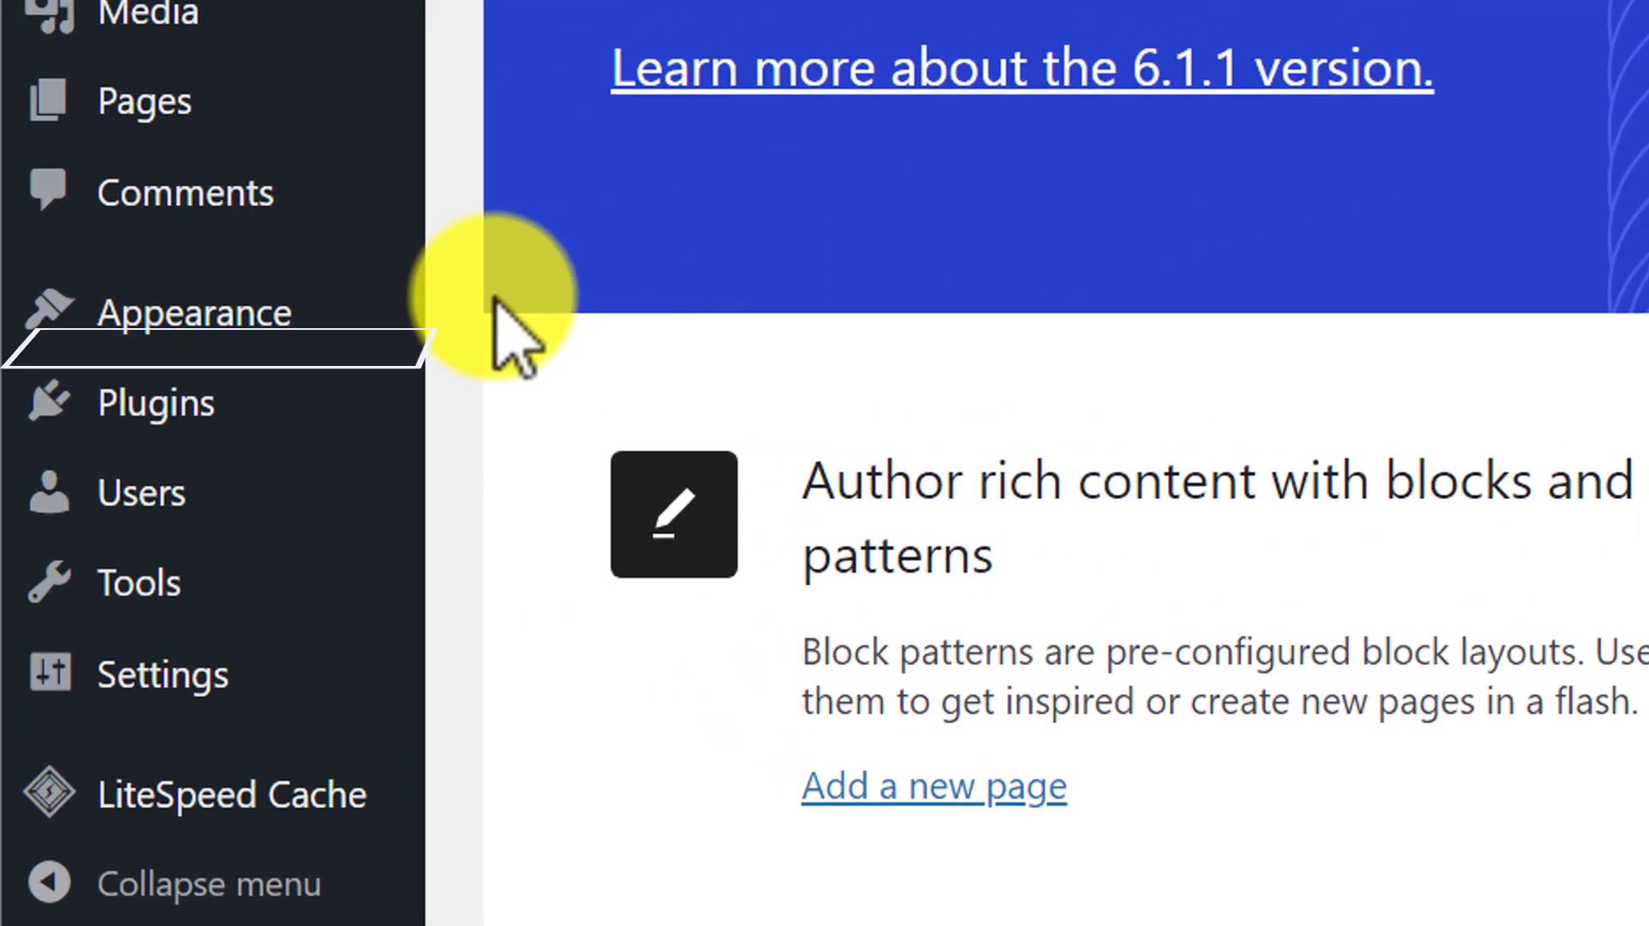
mouse_move(119, 385)
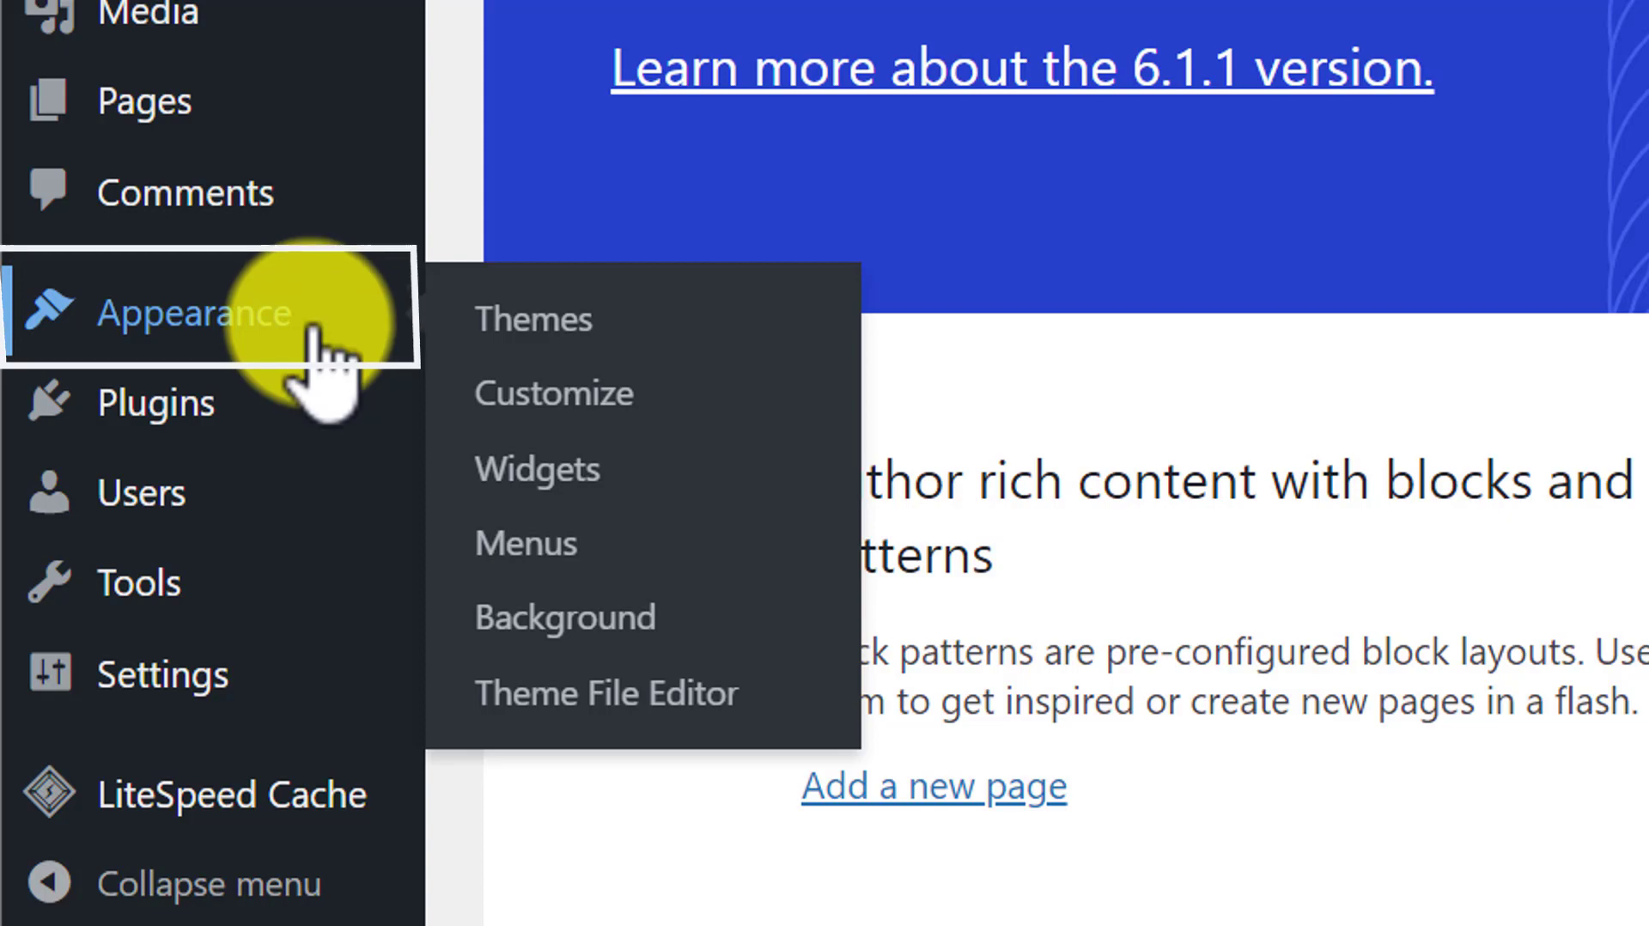
click(524, 316)
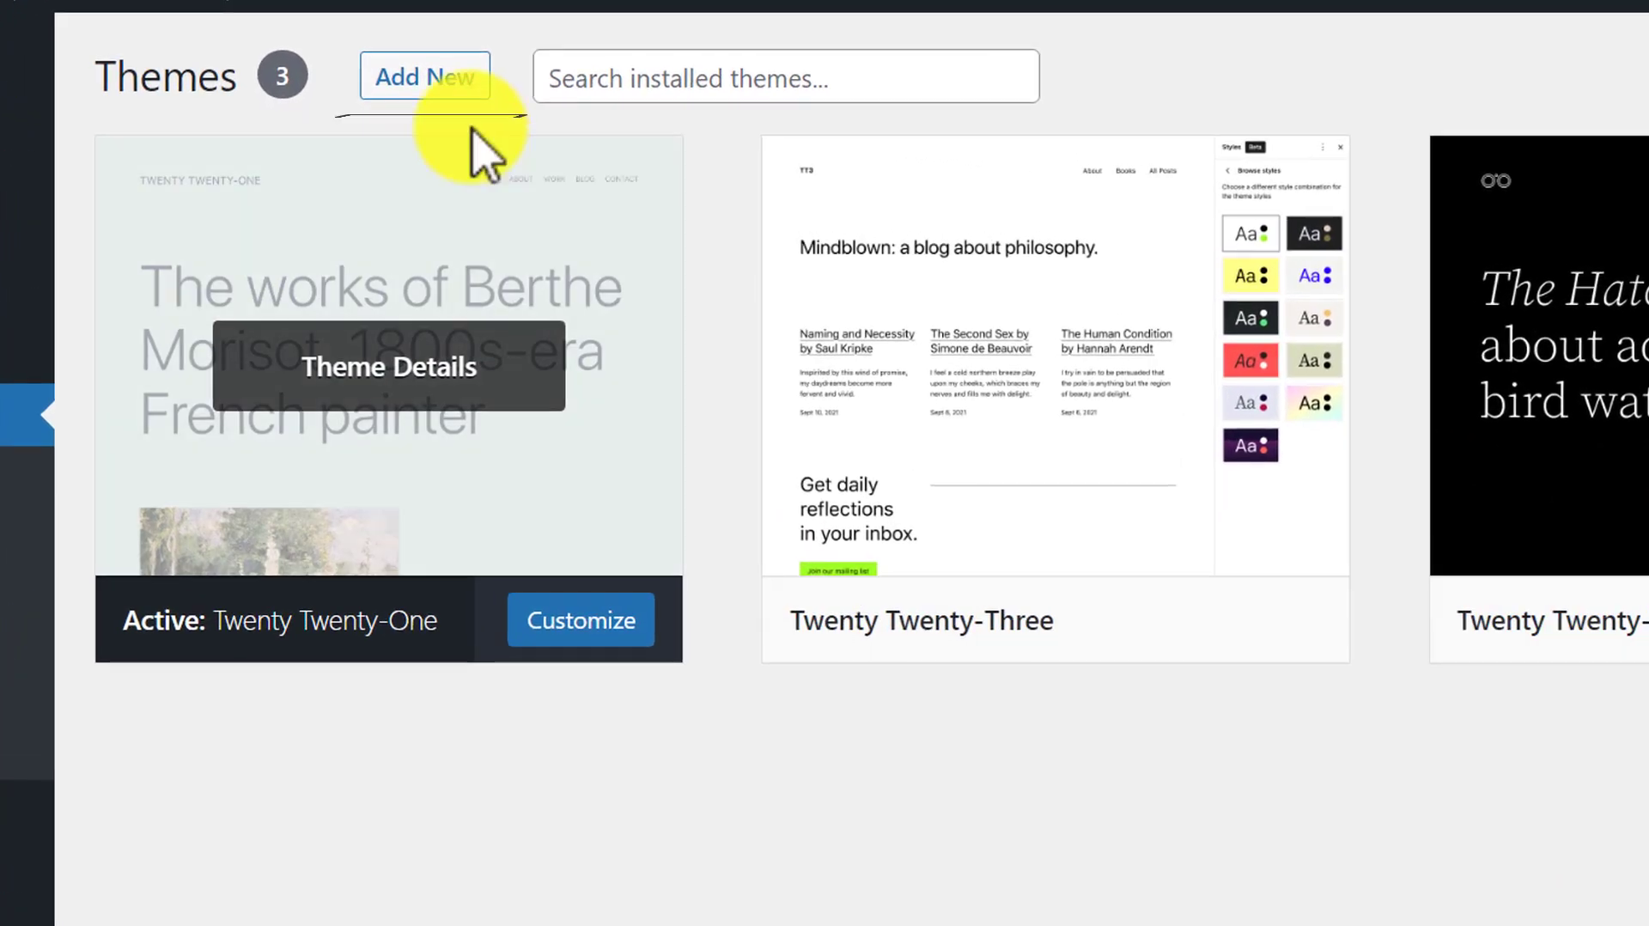
click(439, 79)
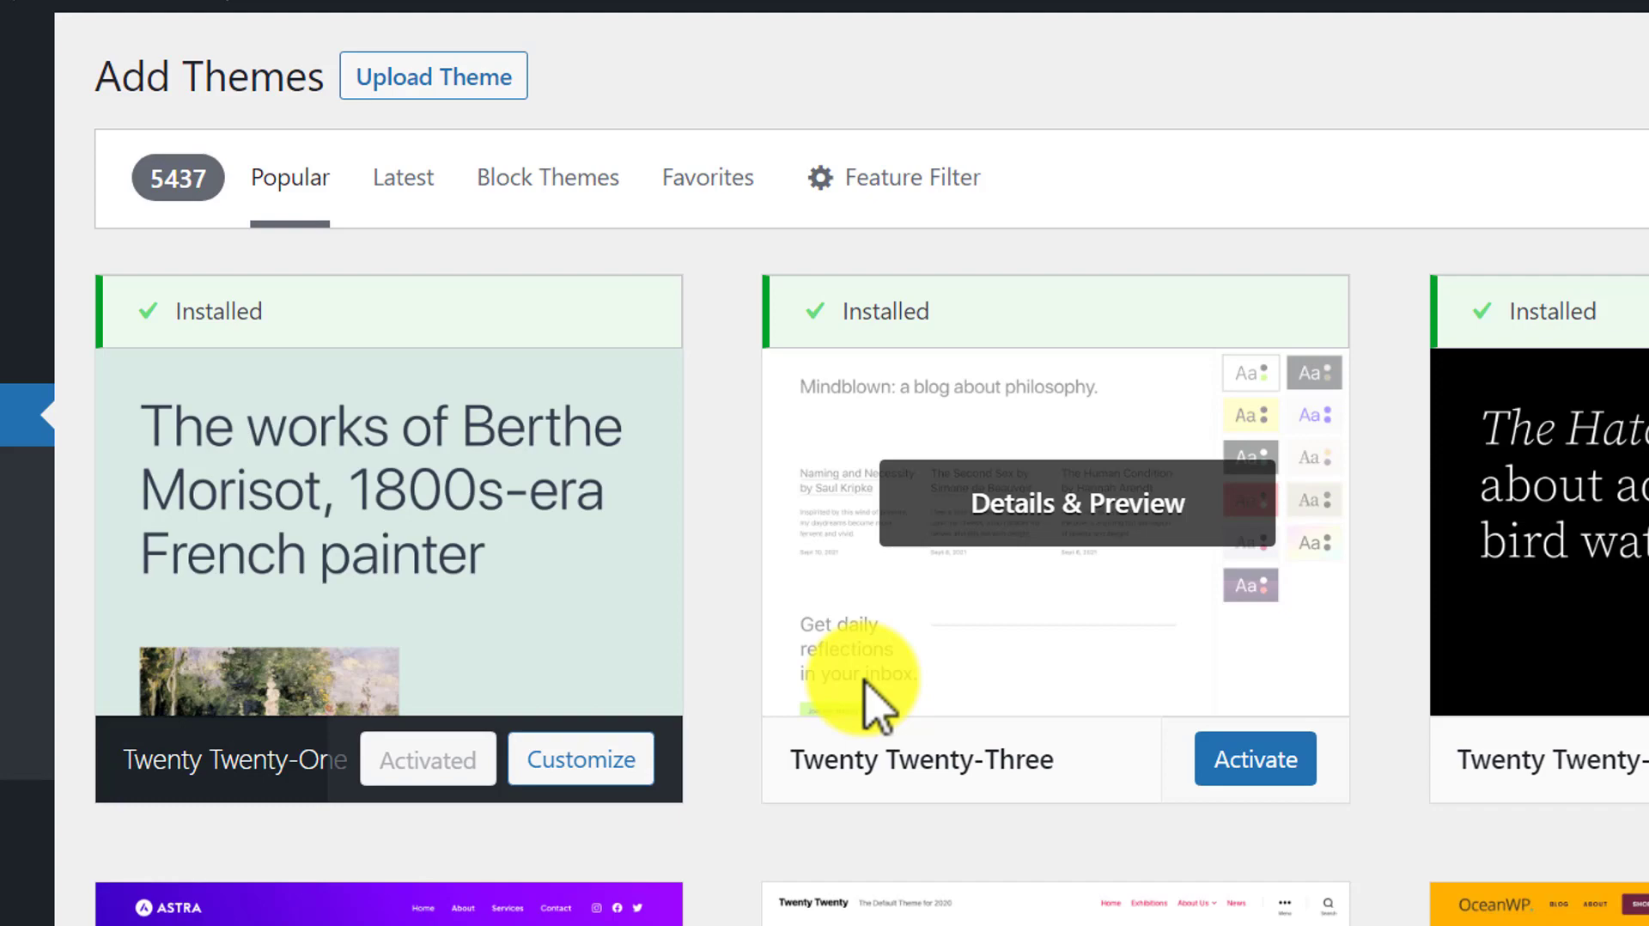
click(463, 86)
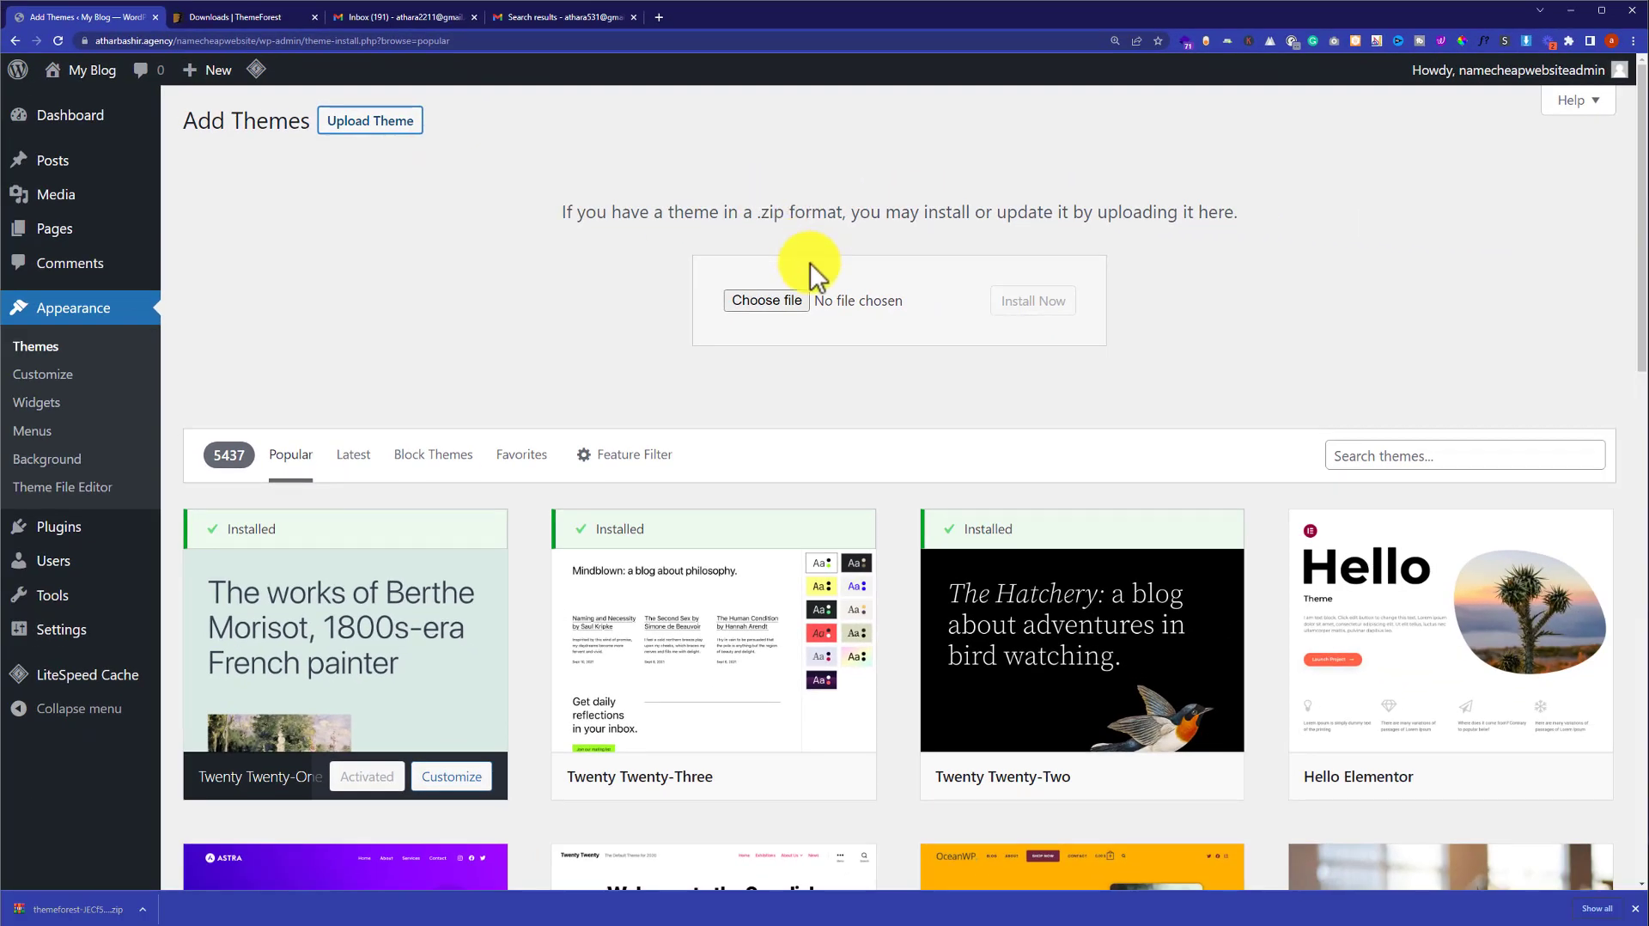
- Install the theme from classima.zip in the extracted package's main-classima/Uploads folder and activate it
click(784, 301)
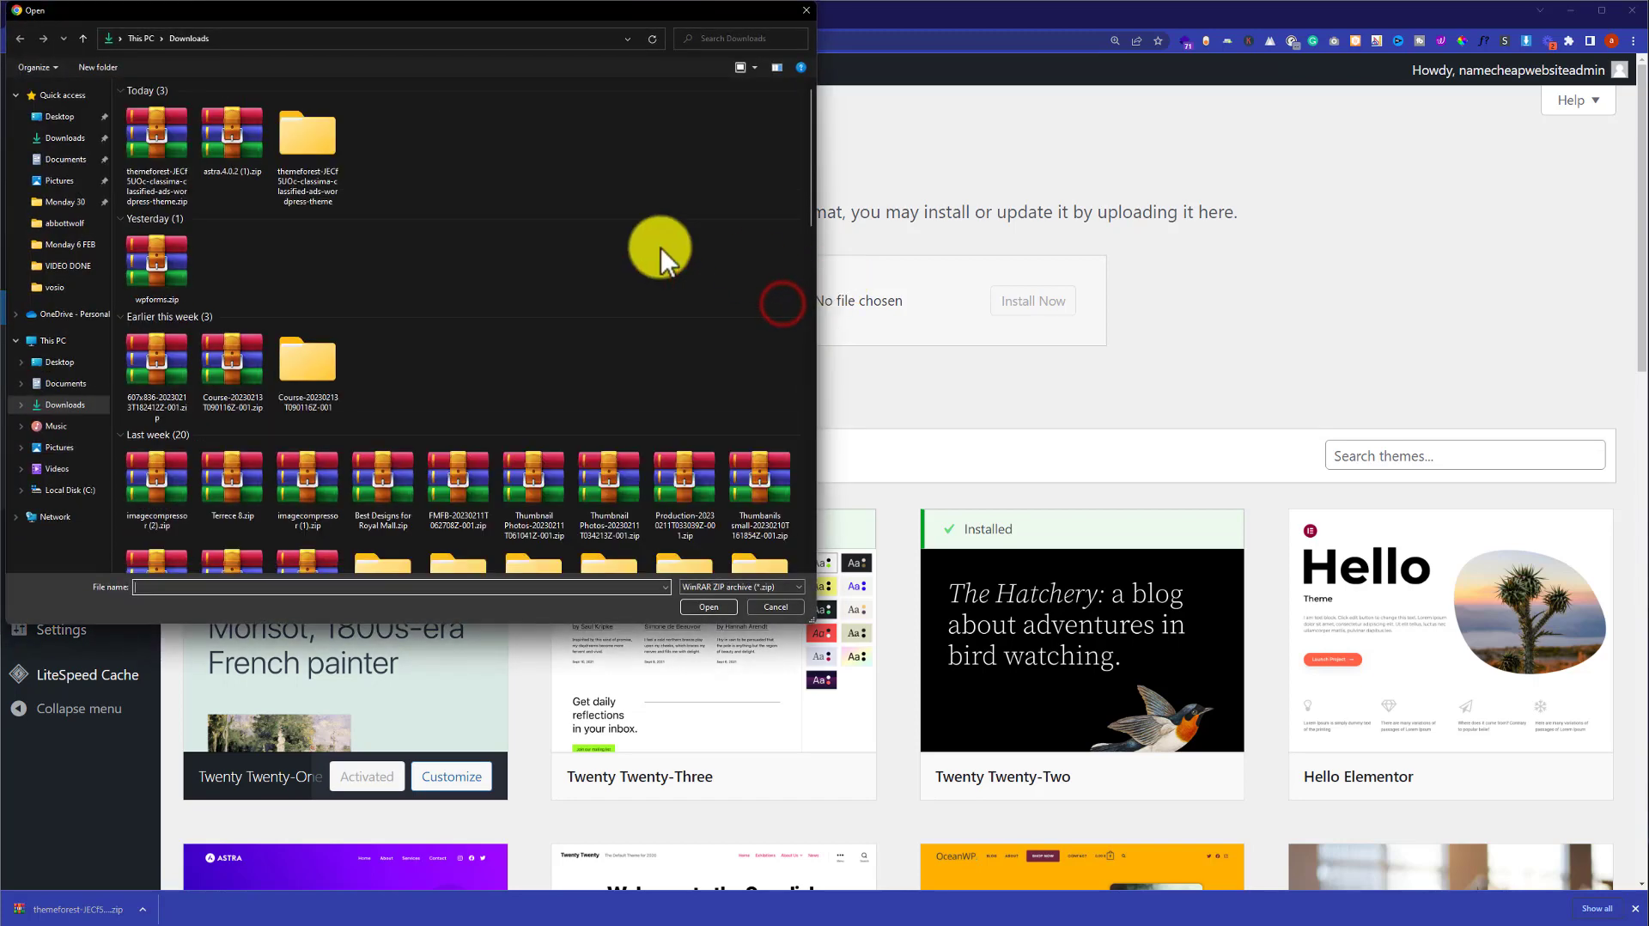
double_click(307, 172)
double_click(223, 110)
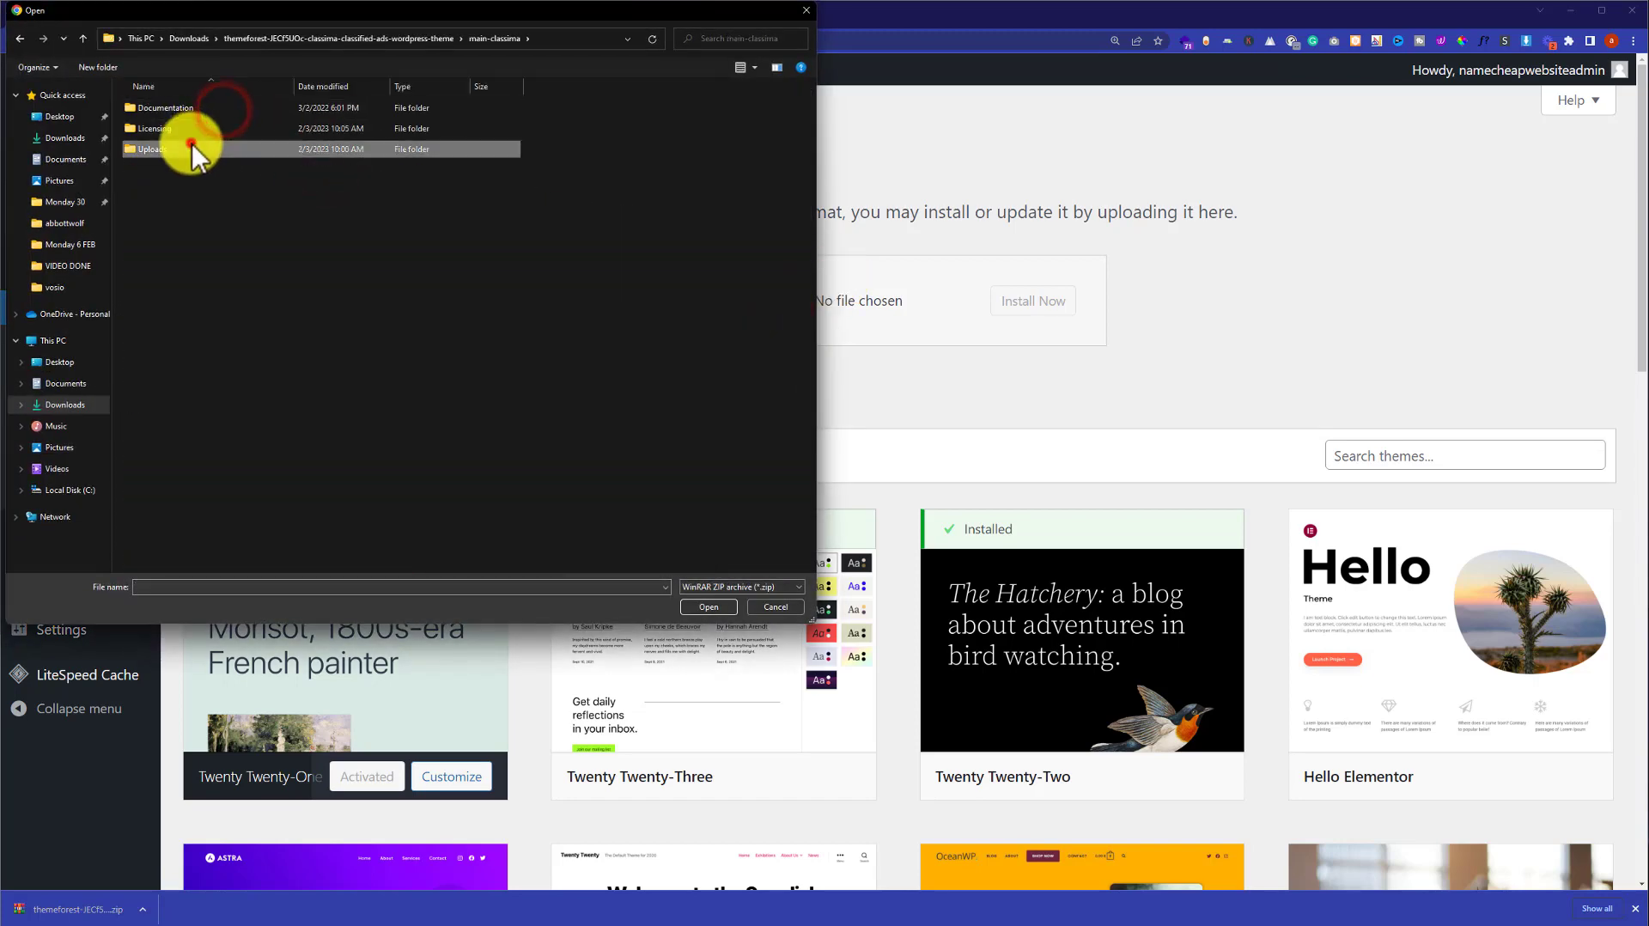
double_click(193, 144)
click(205, 108)
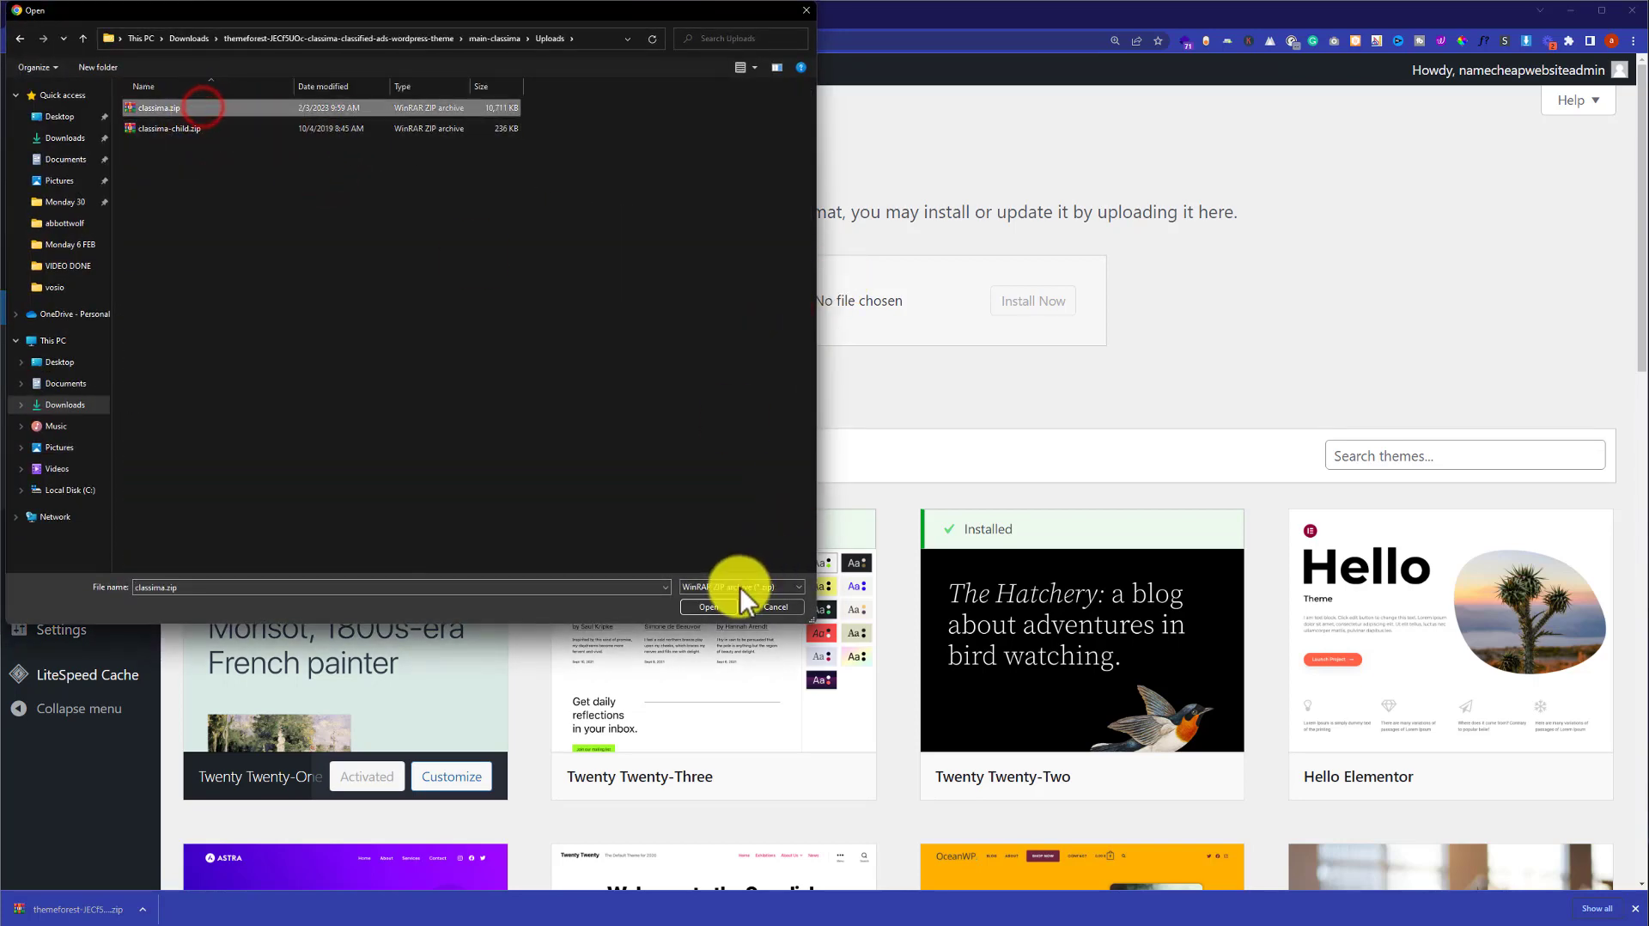
click(708, 608)
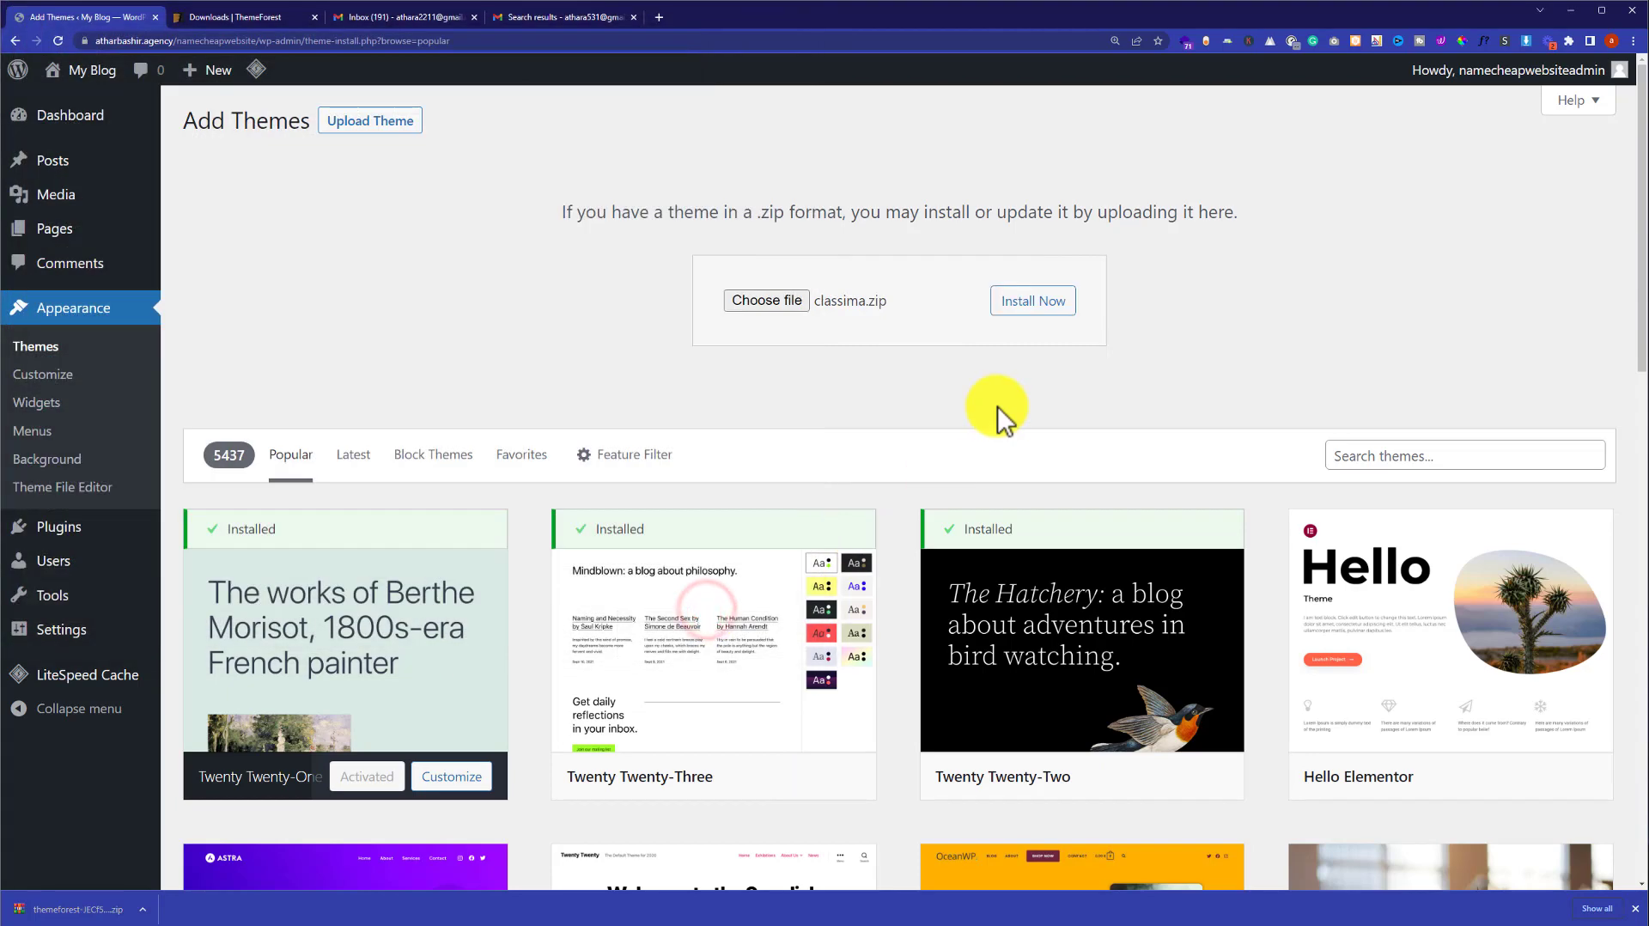
click(1039, 303)
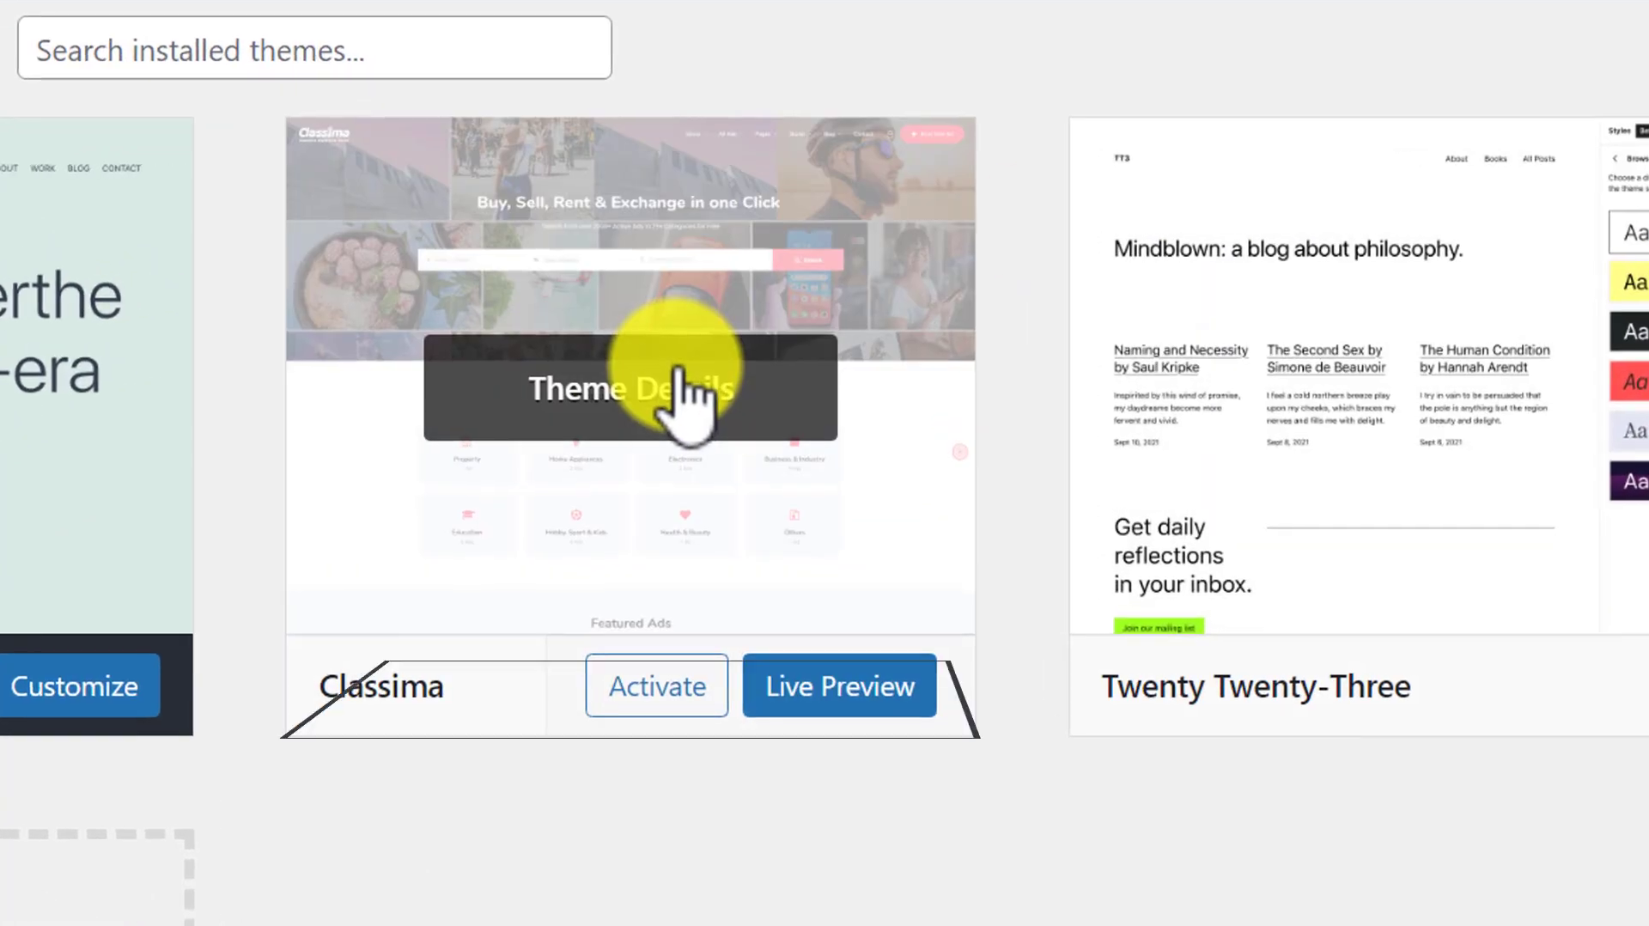
click(649, 687)
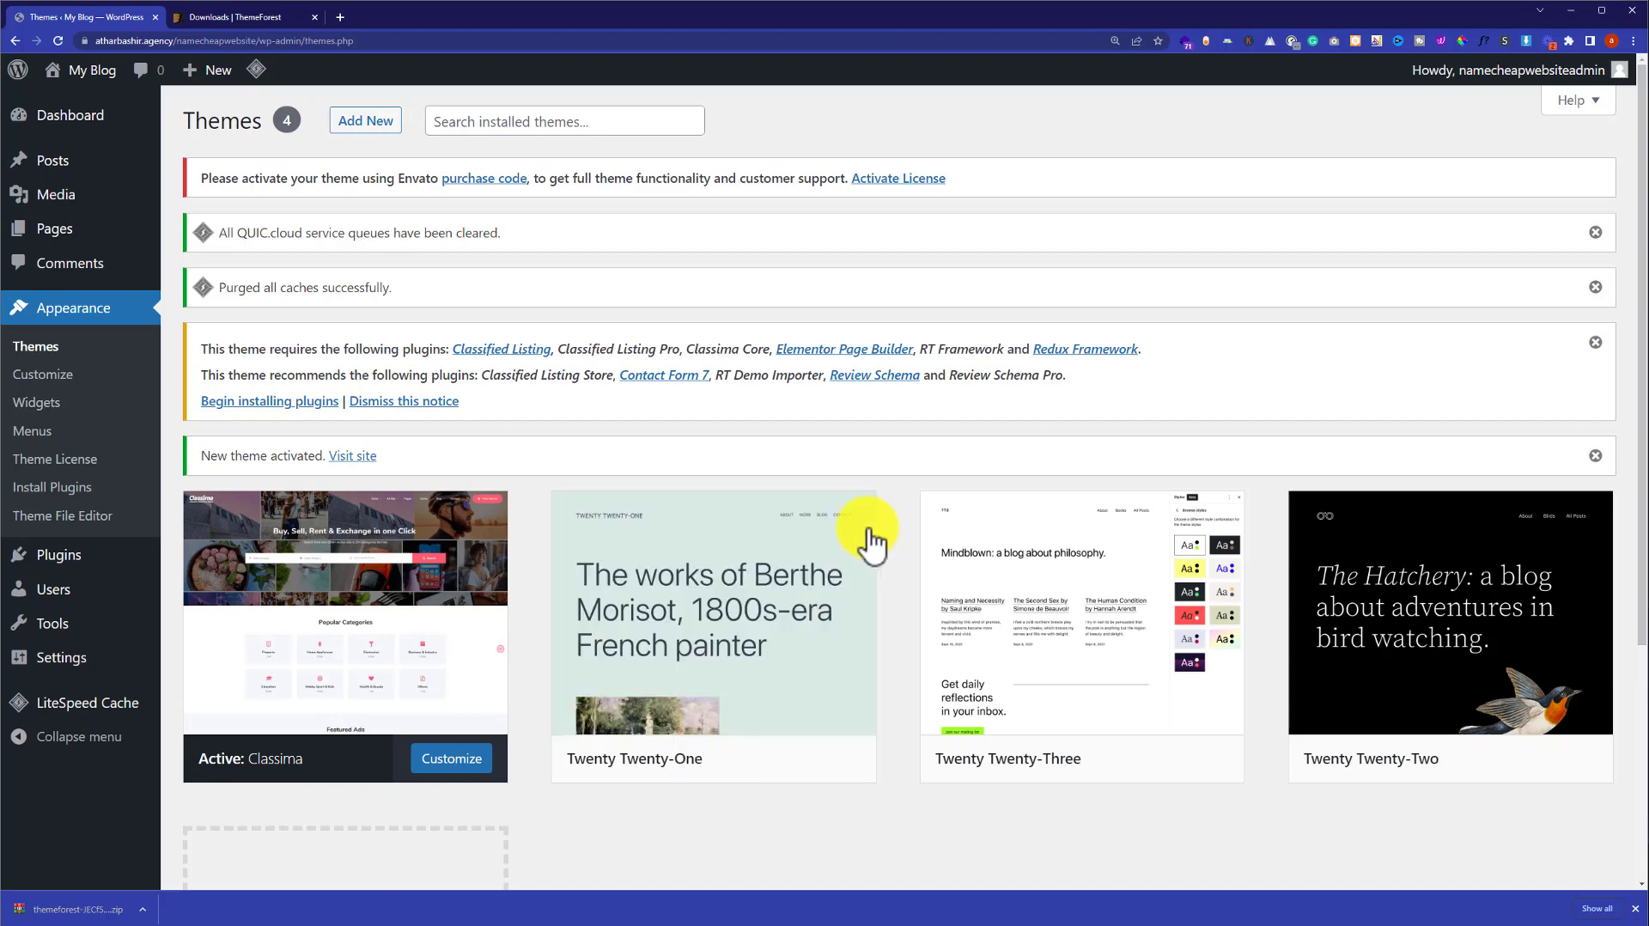
- Open the site's domain followed by /cpanel in a new browser tab and log in to cPanel with the saved credentials
click(339, 17)
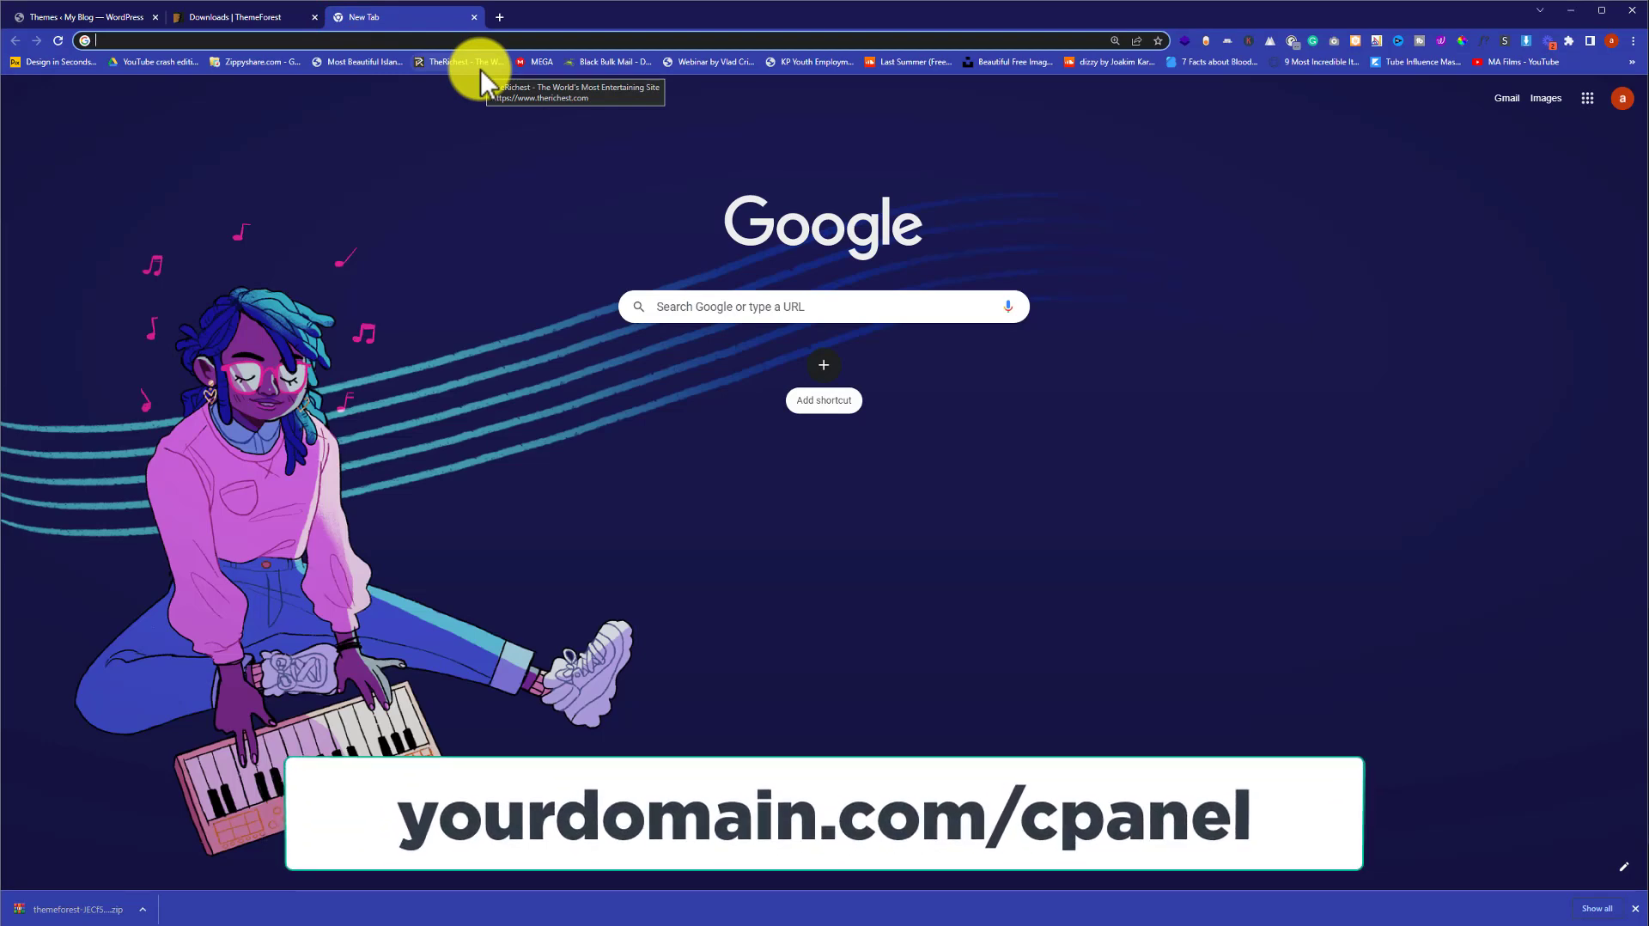
text(atharbashir.agency/cpanel)
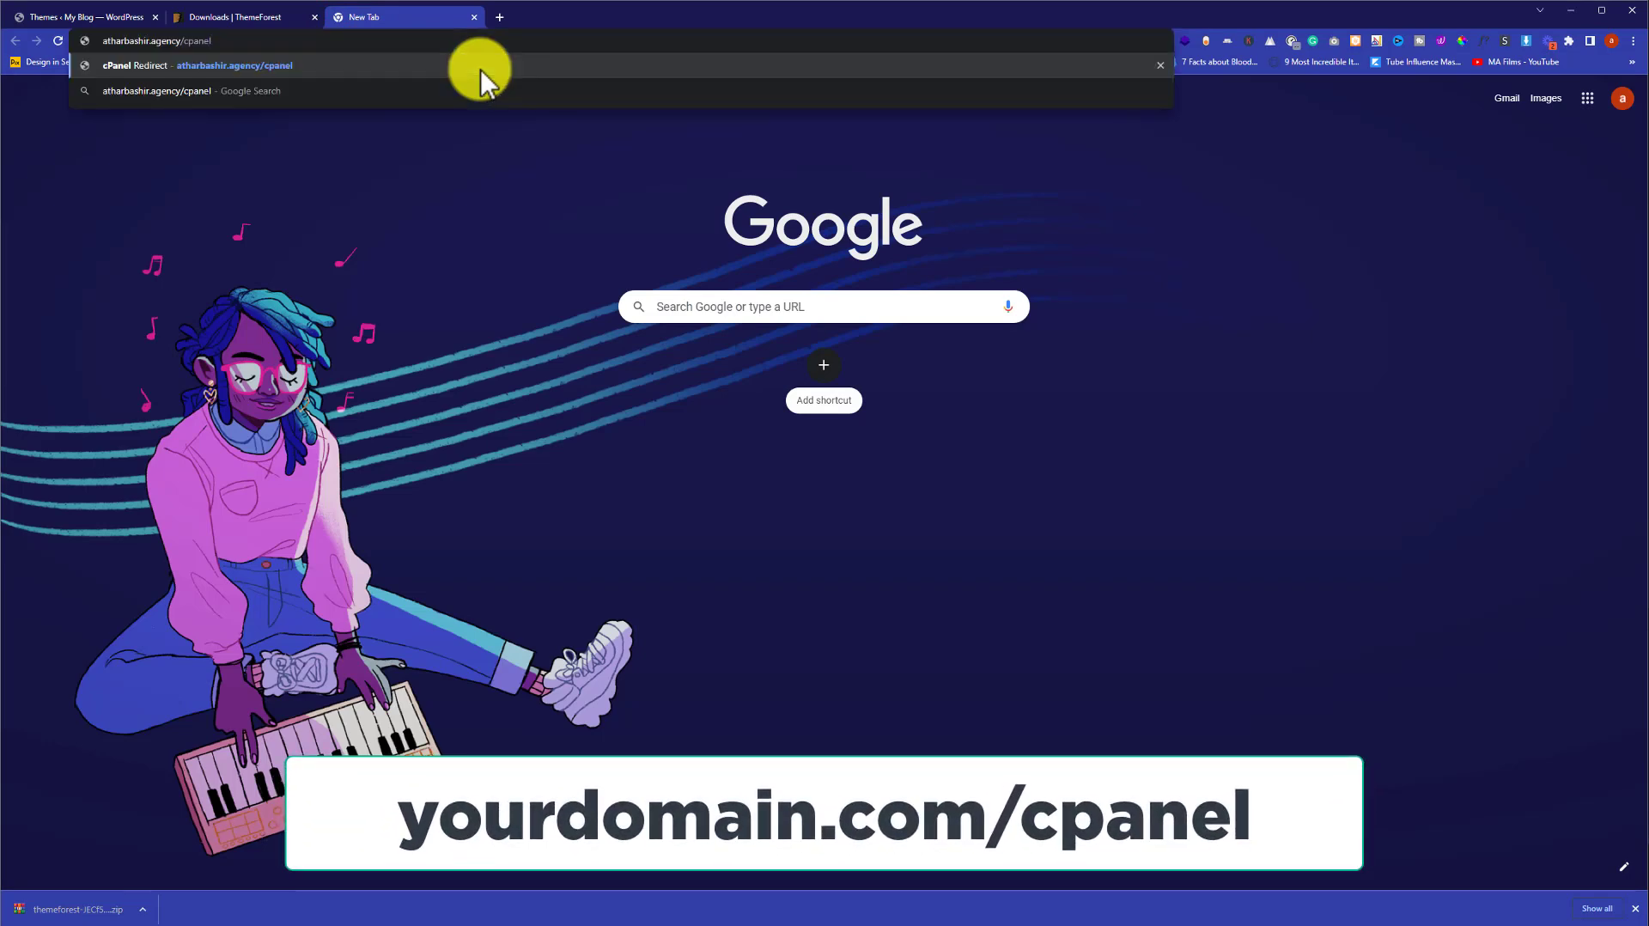
click(481, 69)
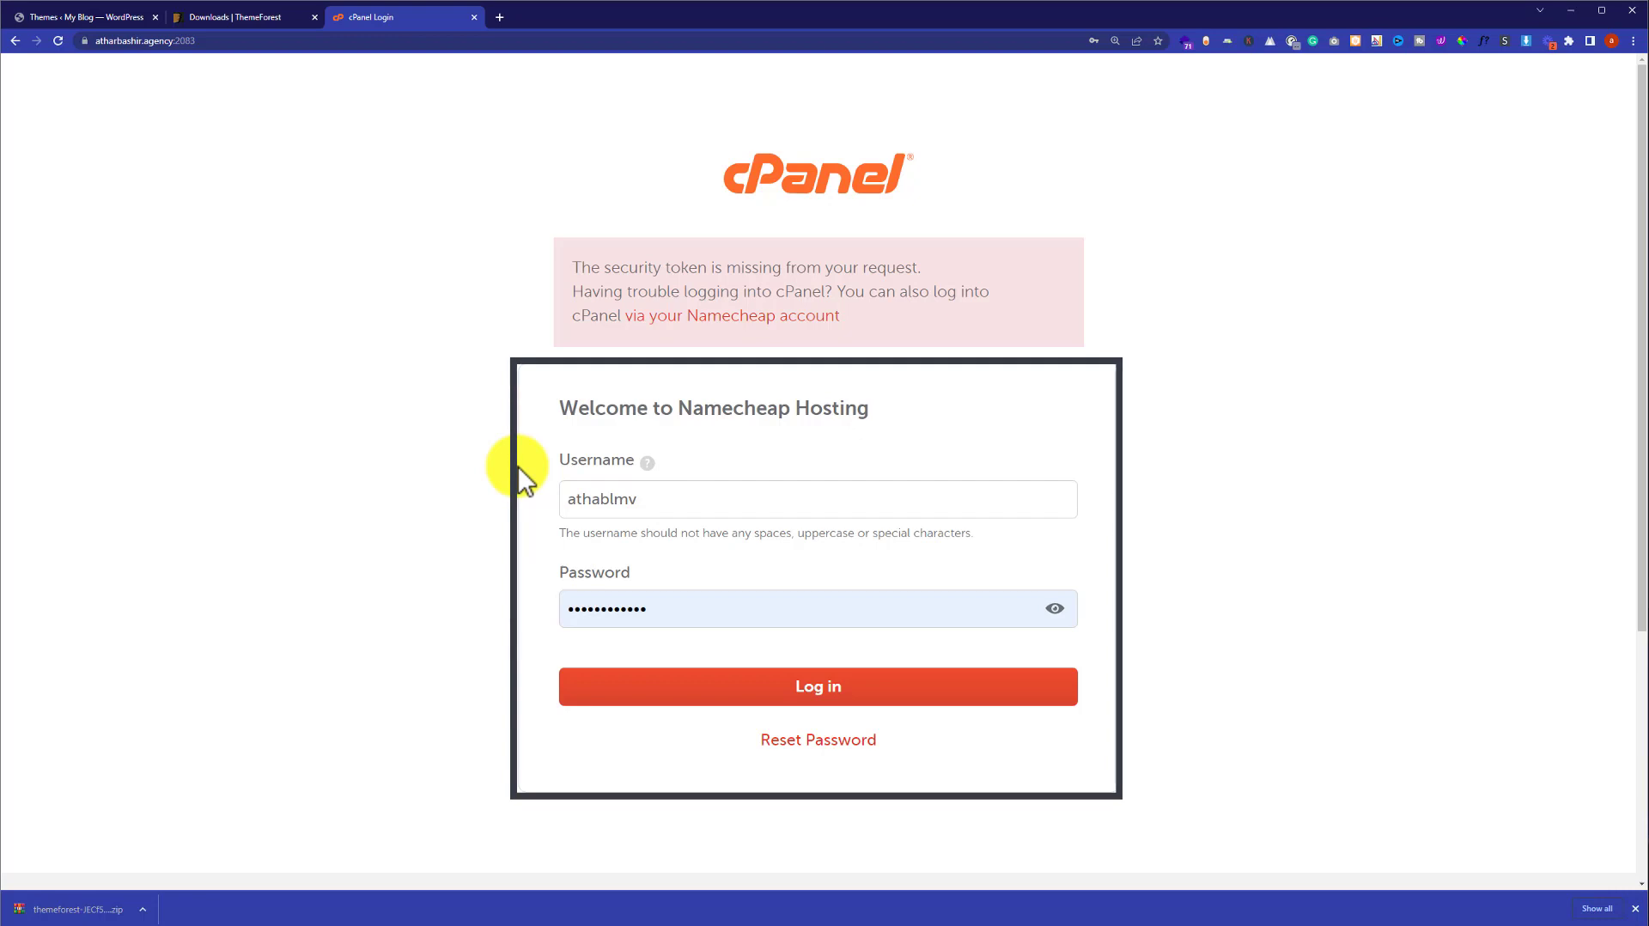
click(664, 693)
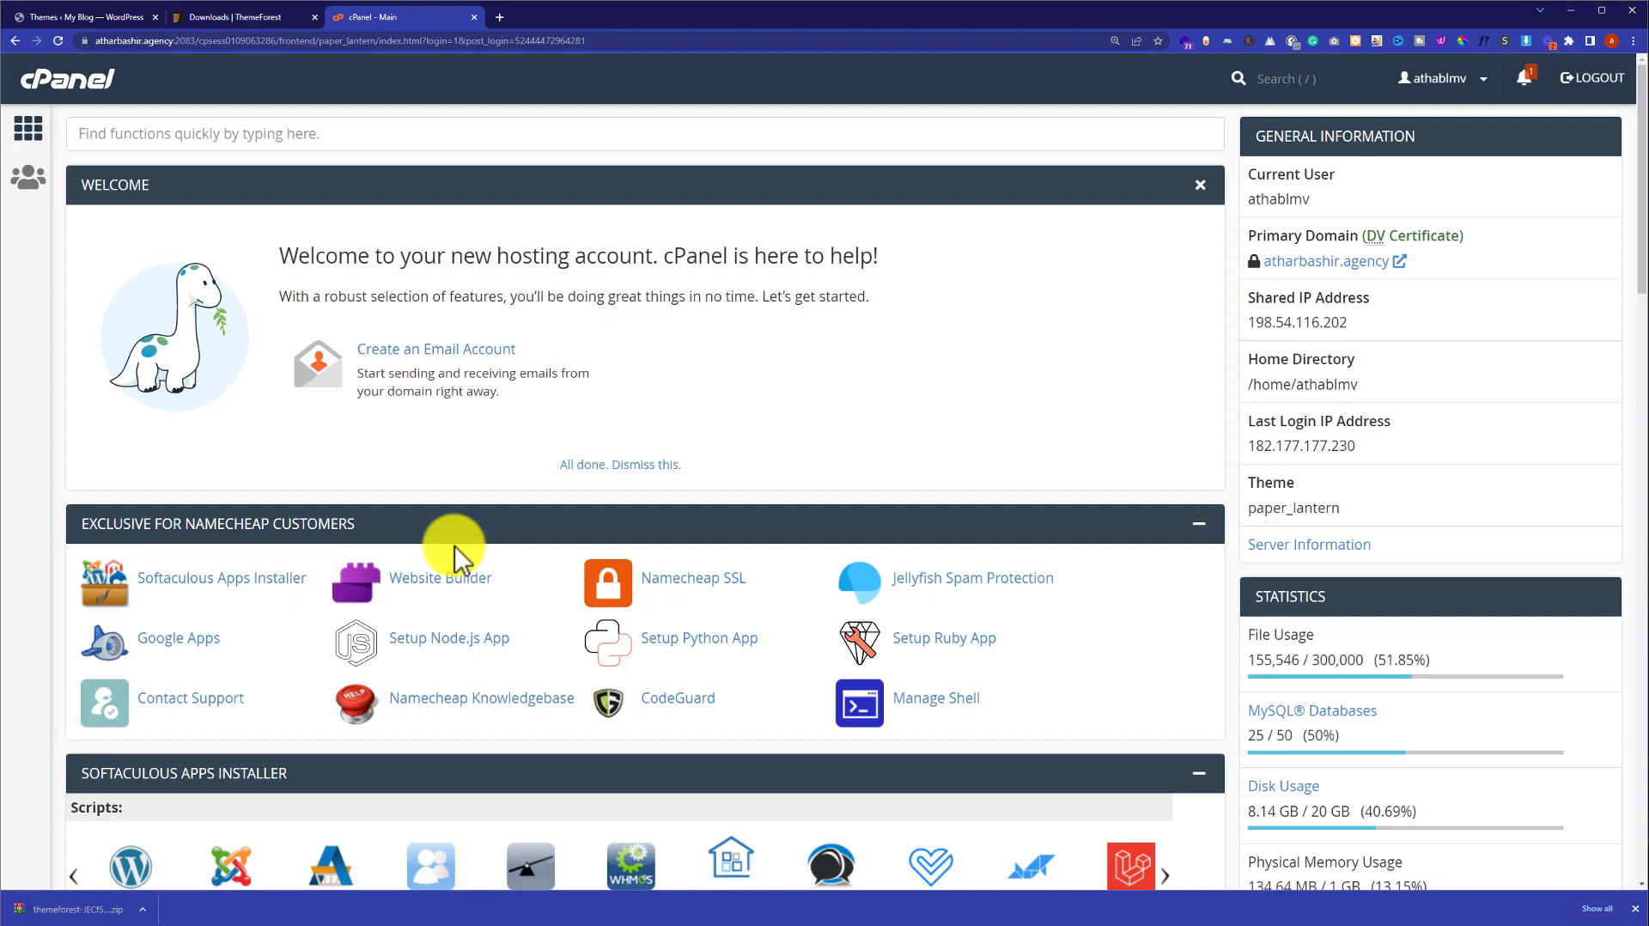
- Open cPanel's File Manager and go into the public_html folder
scroll(455, 550, down, 8)
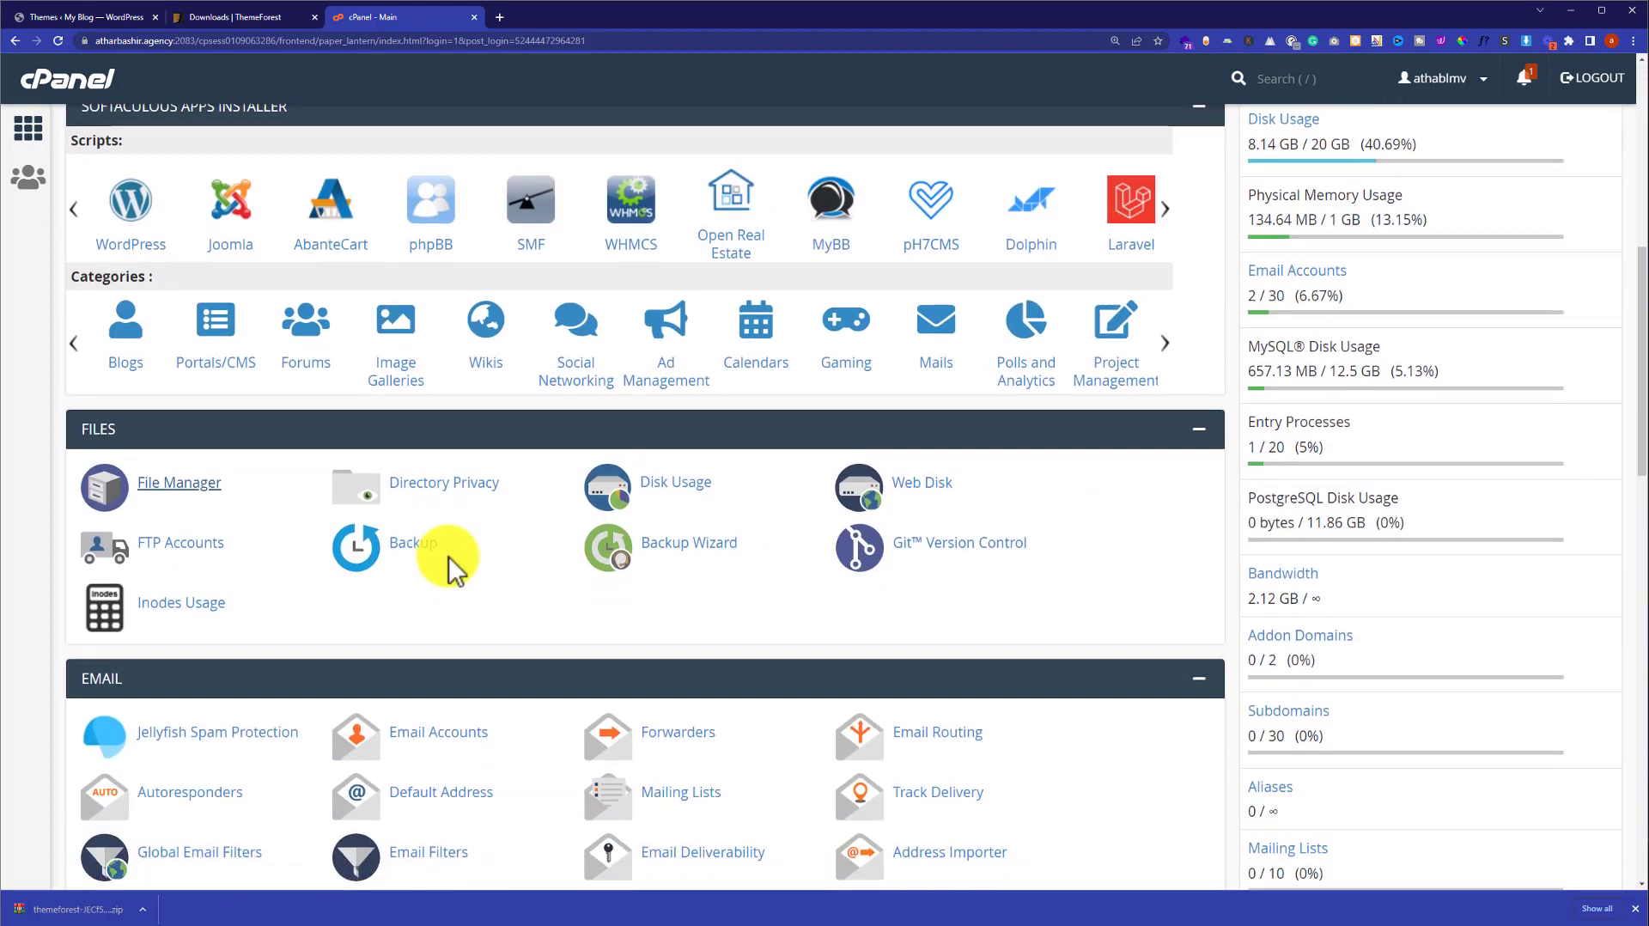
click(173, 484)
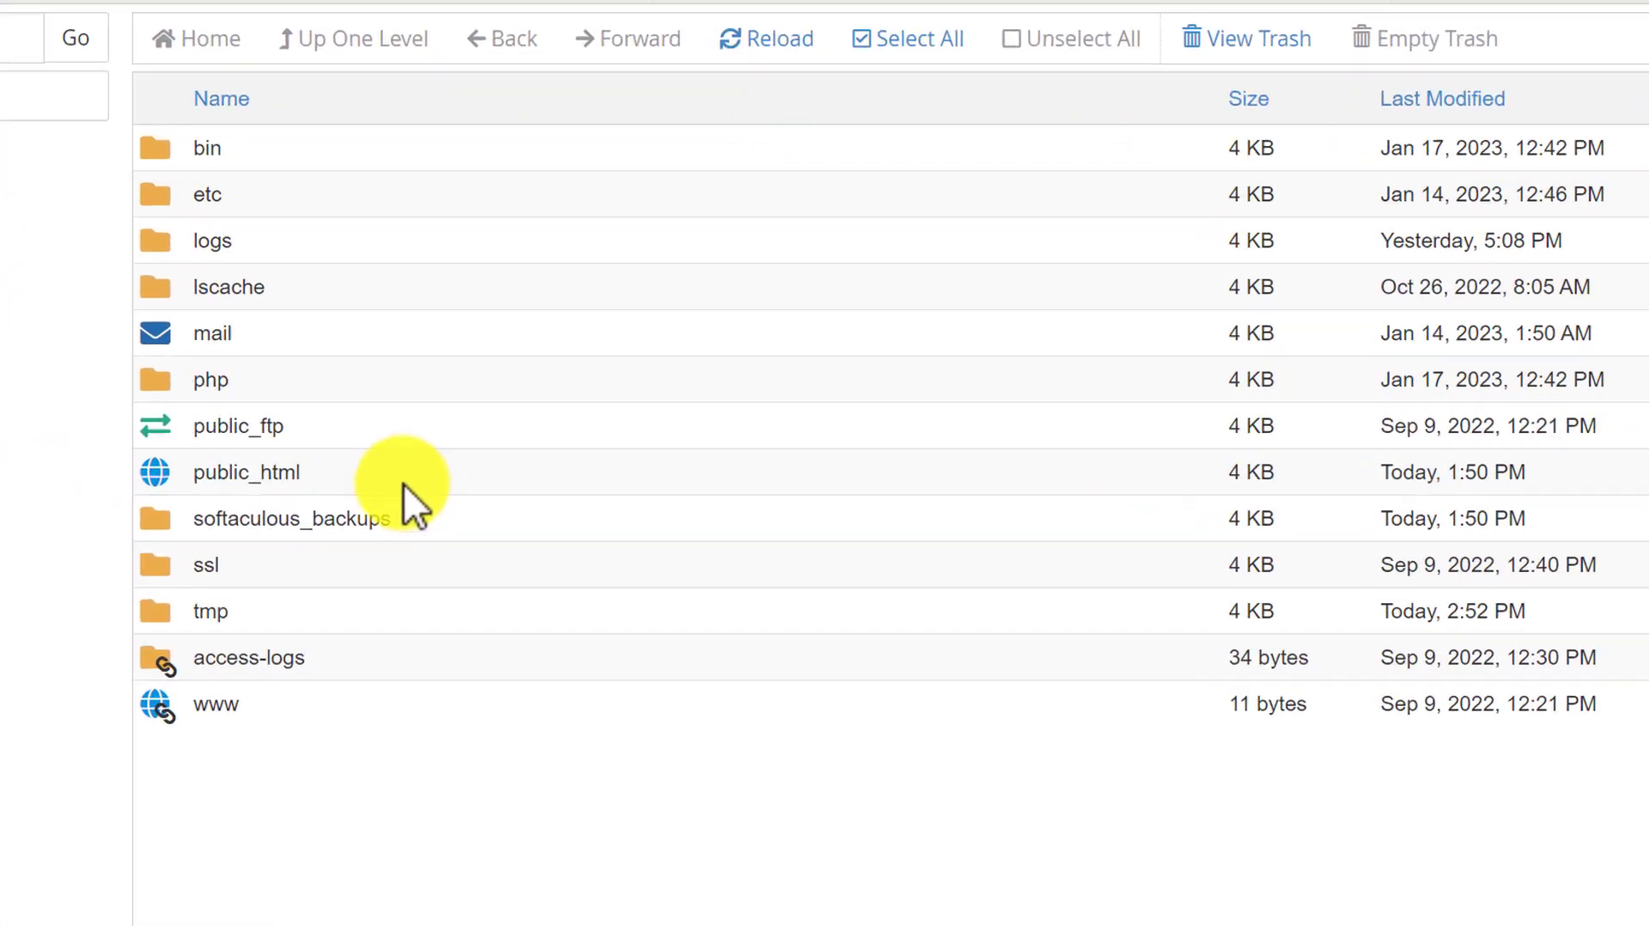
double_click(344, 474)
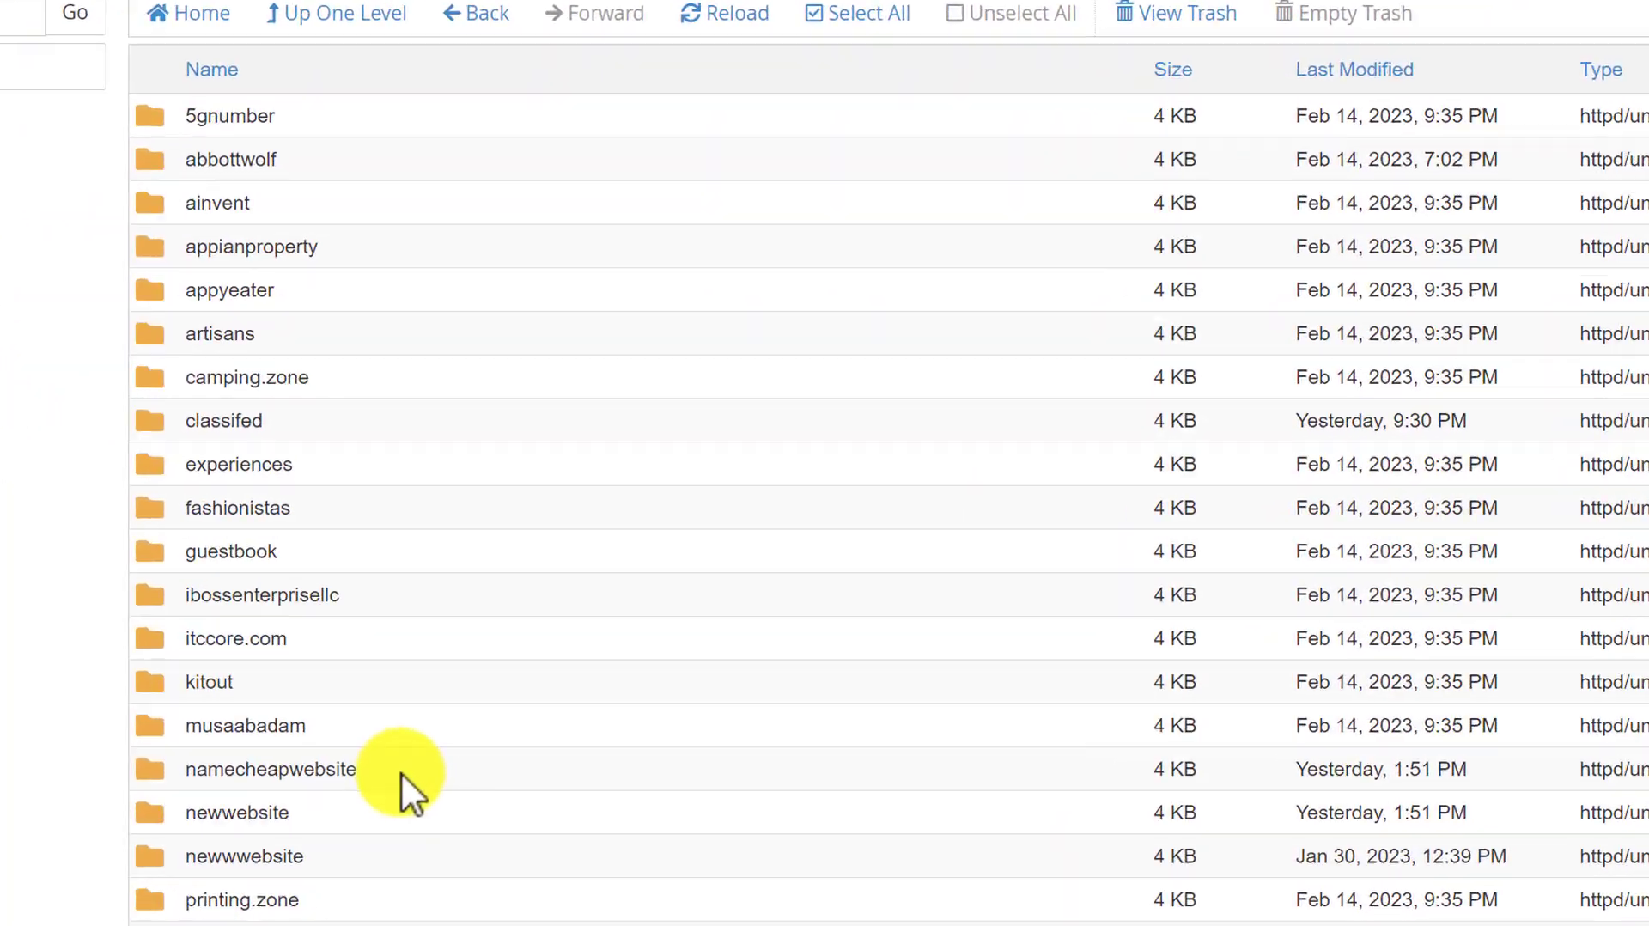
- Open the namecheapwebsite/wp-content/themes folder inside public_html
click(529, 694)
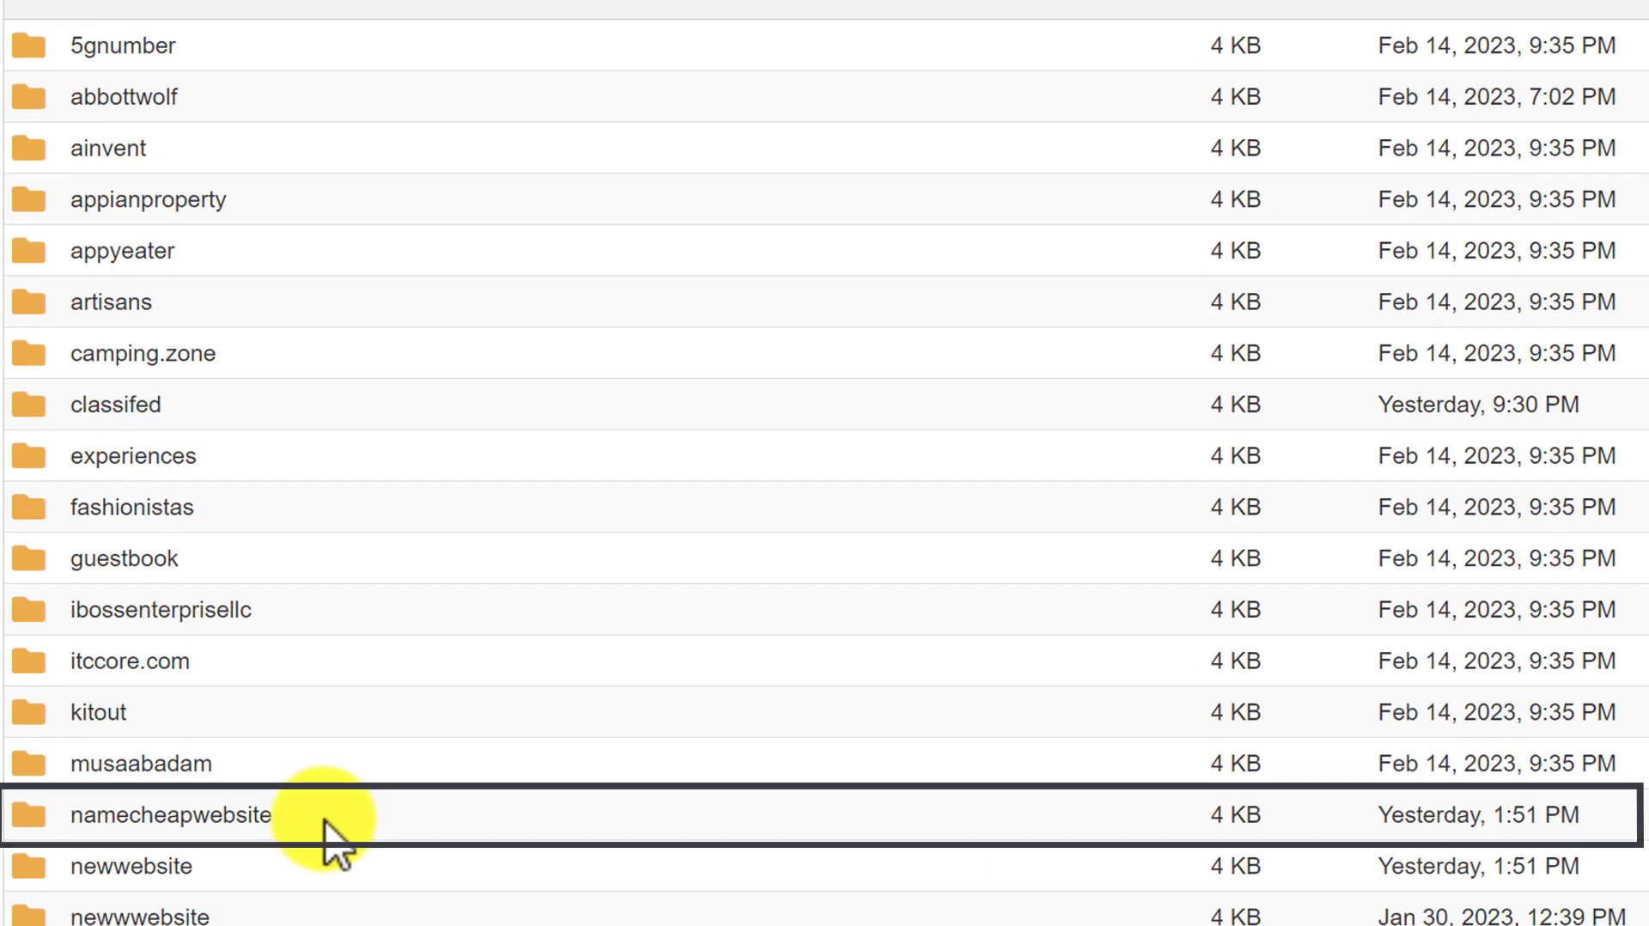
double_click(324, 818)
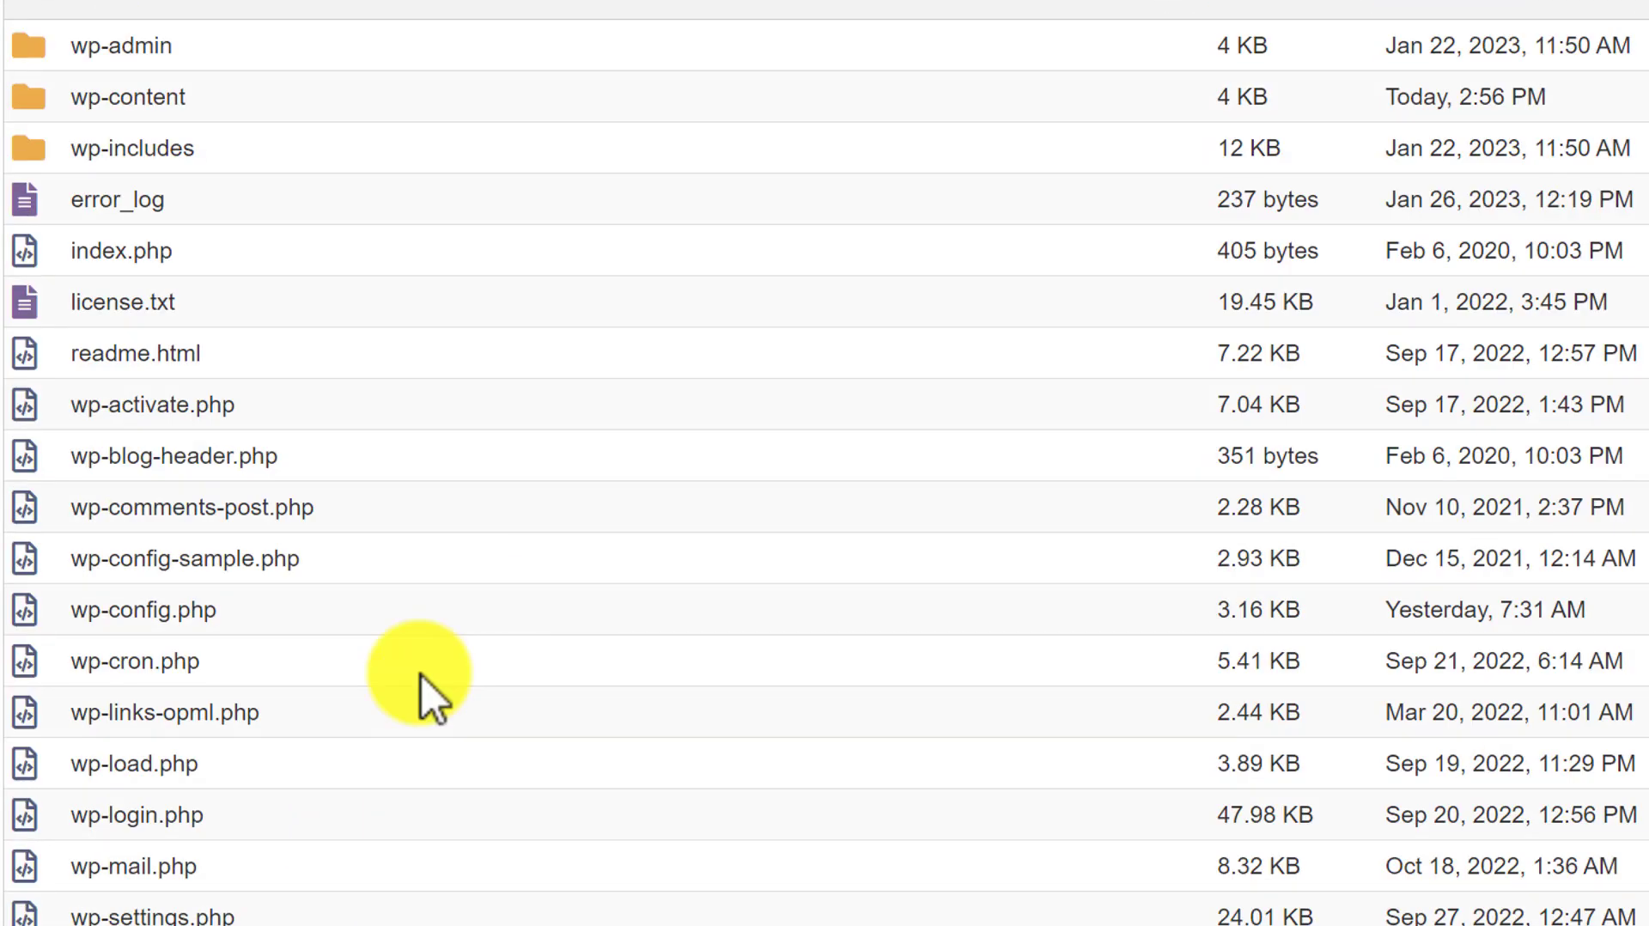
double_click(241, 103)
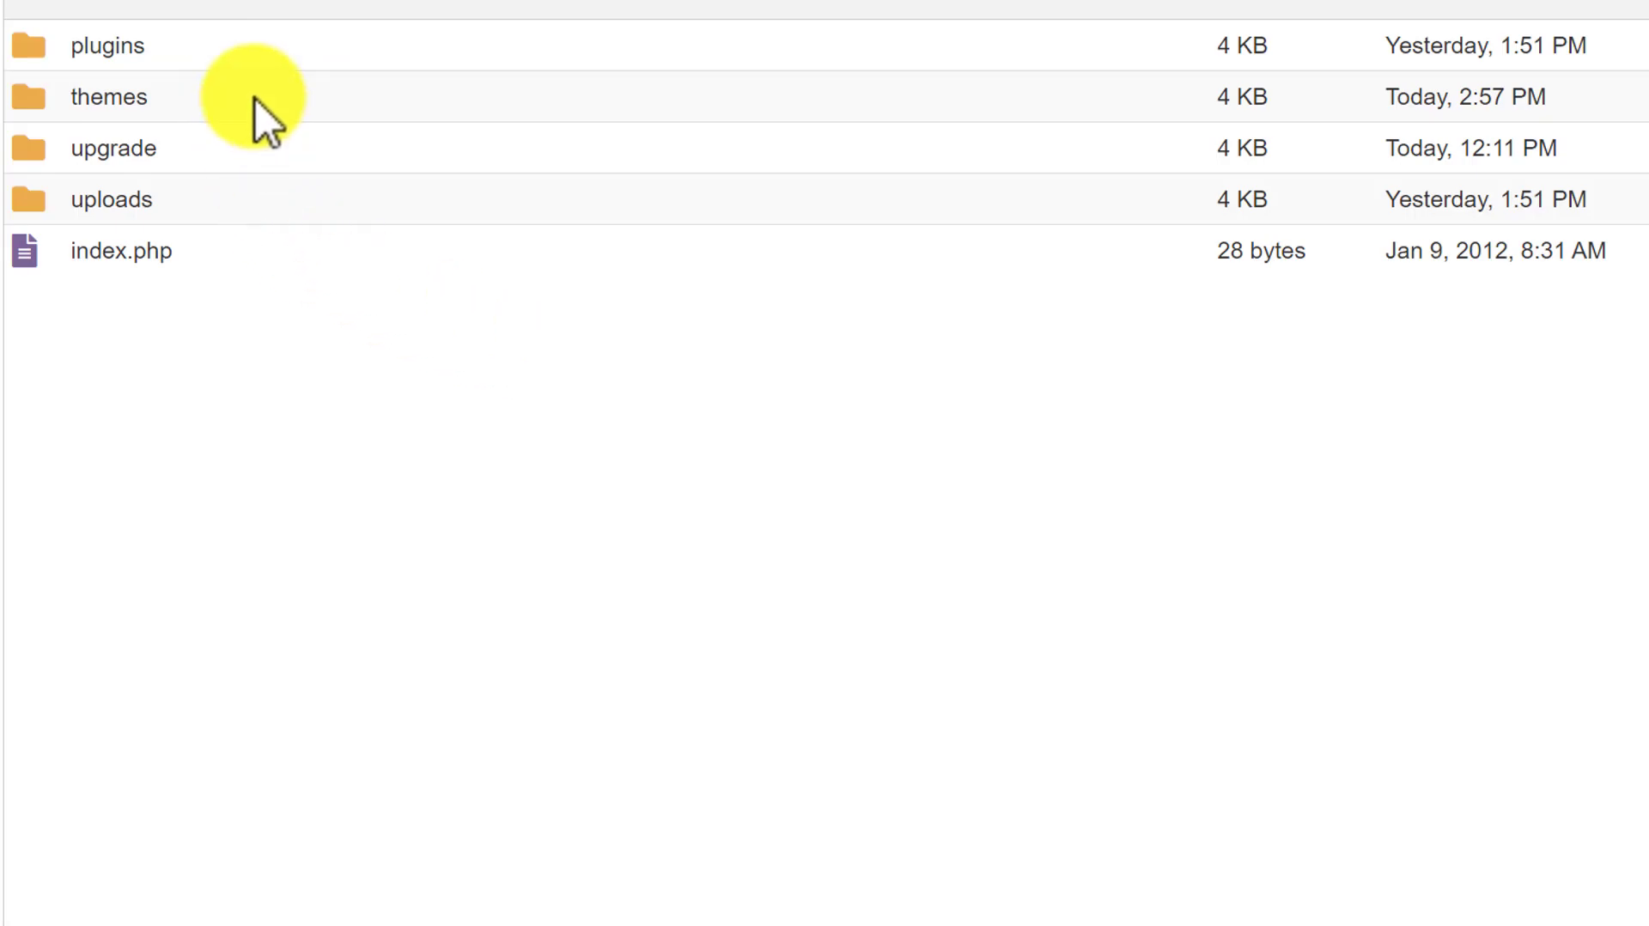
double_click(242, 99)
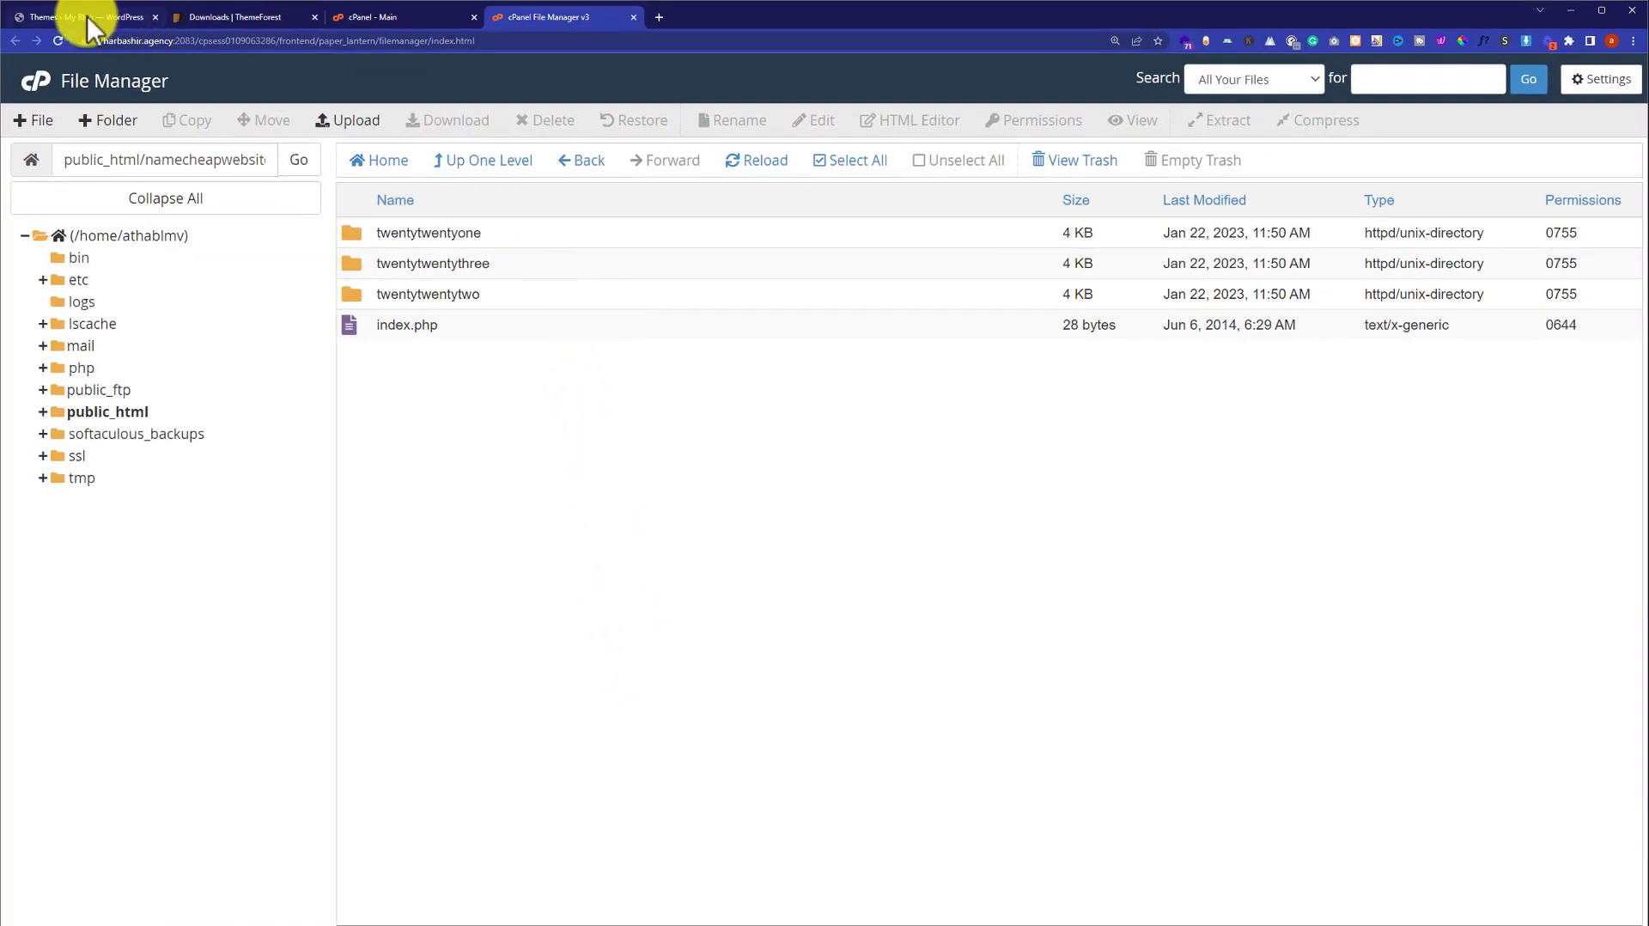
- Upload classima.zip from the package's Uploads folder into the site's wp-content/themes folder and return to the folder listing
click(86, 15)
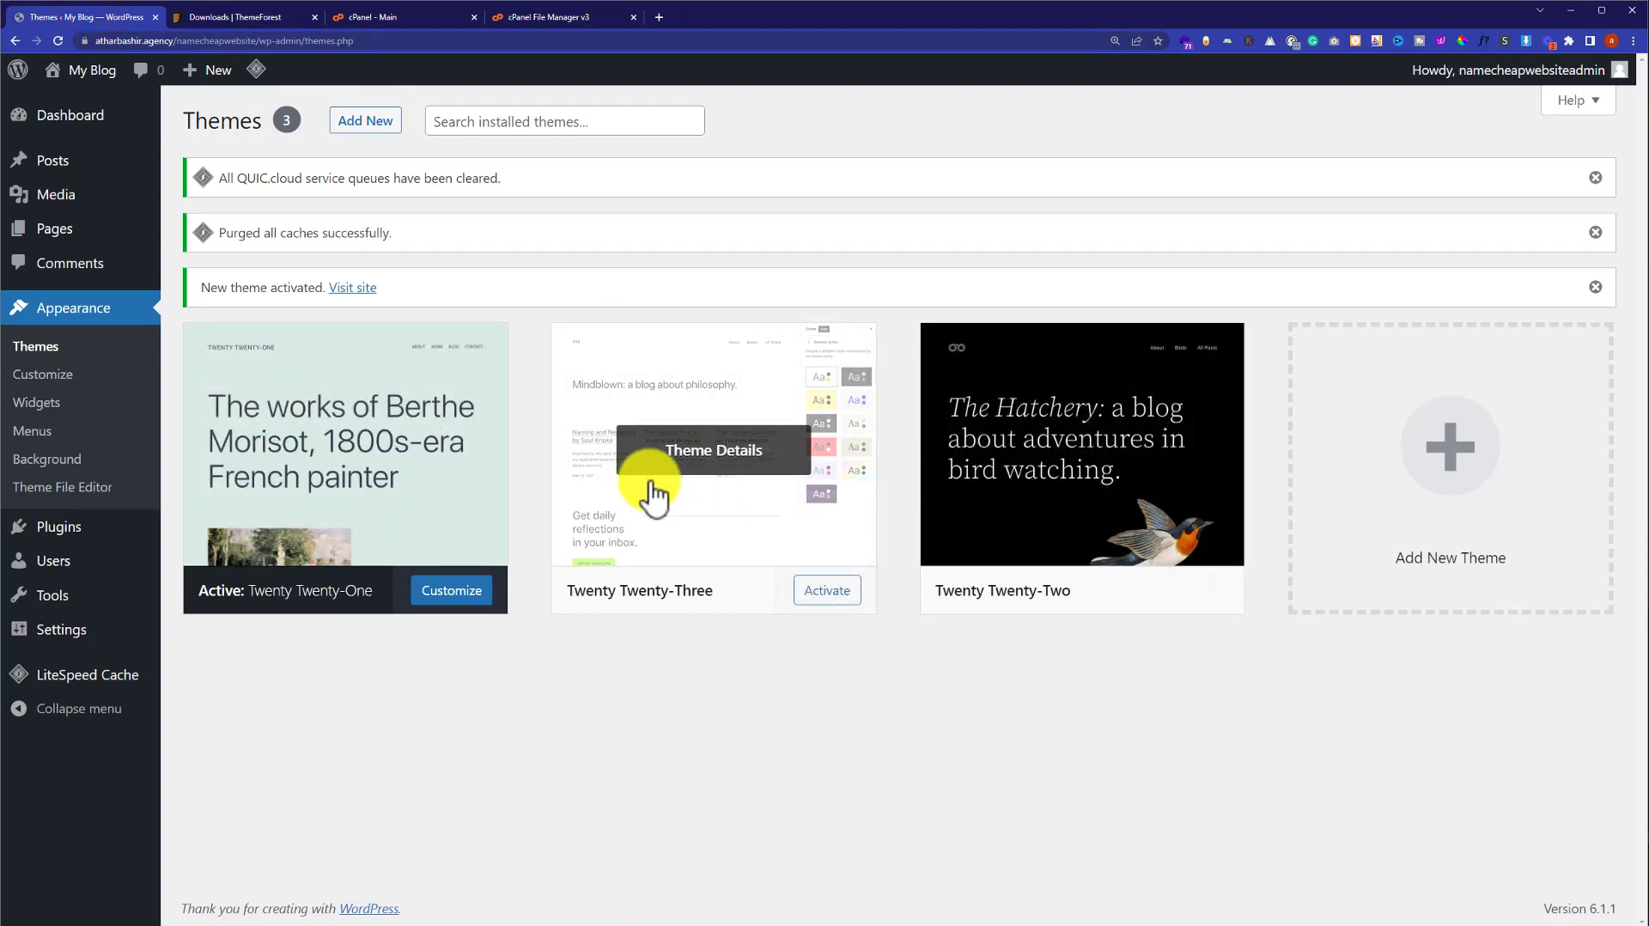
click(524, 18)
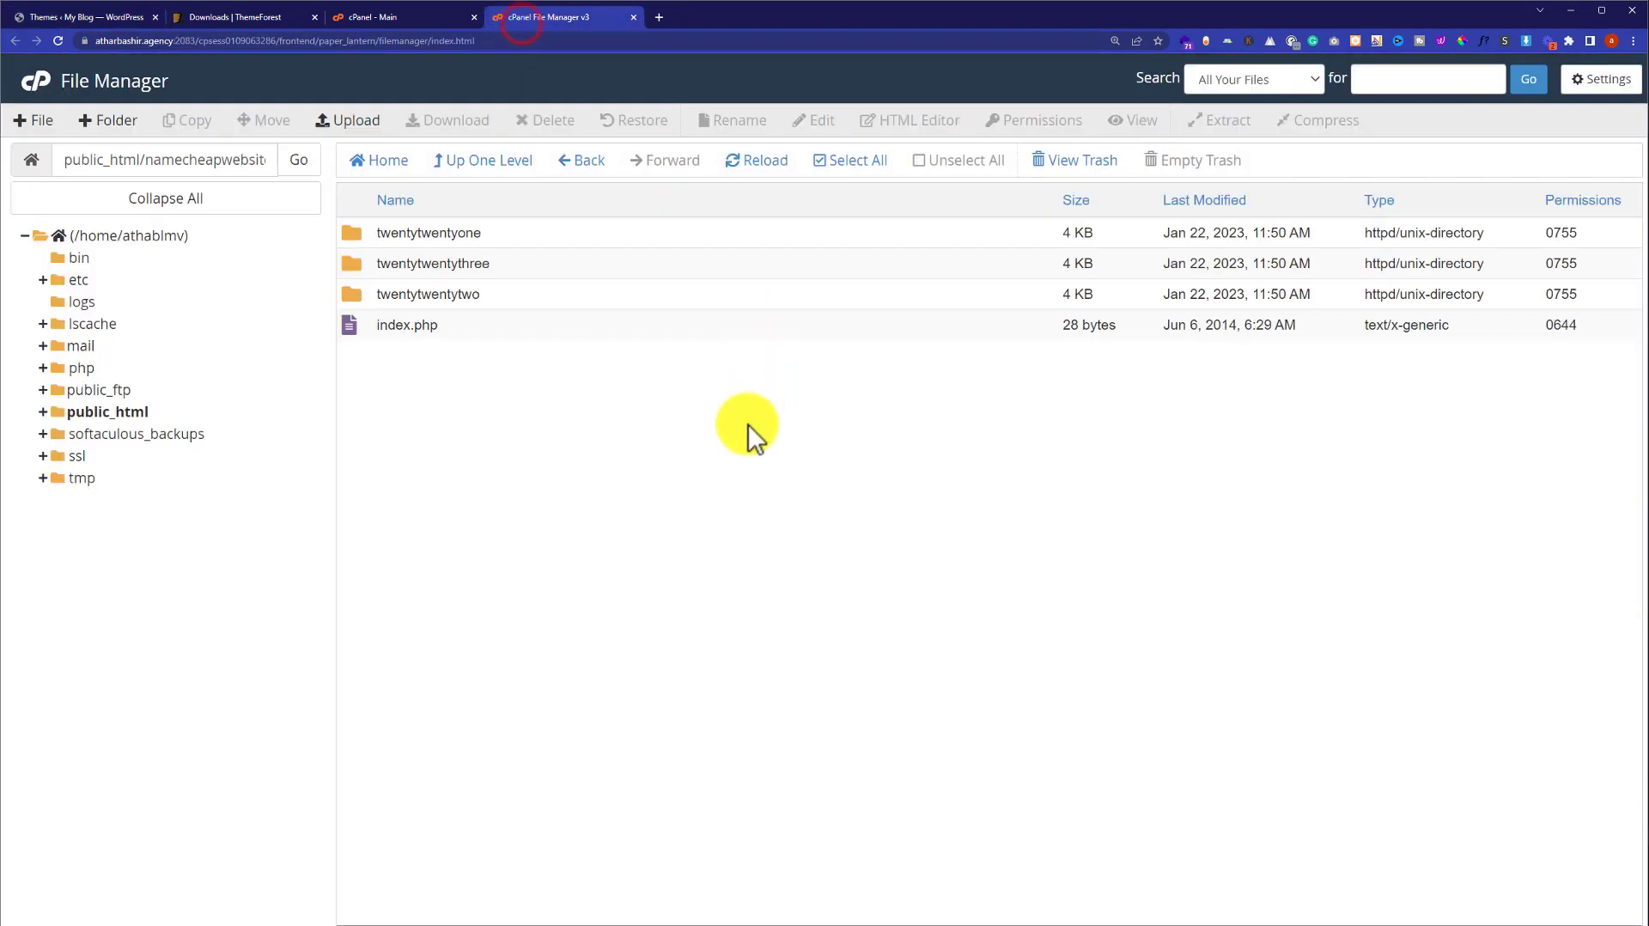
click(355, 124)
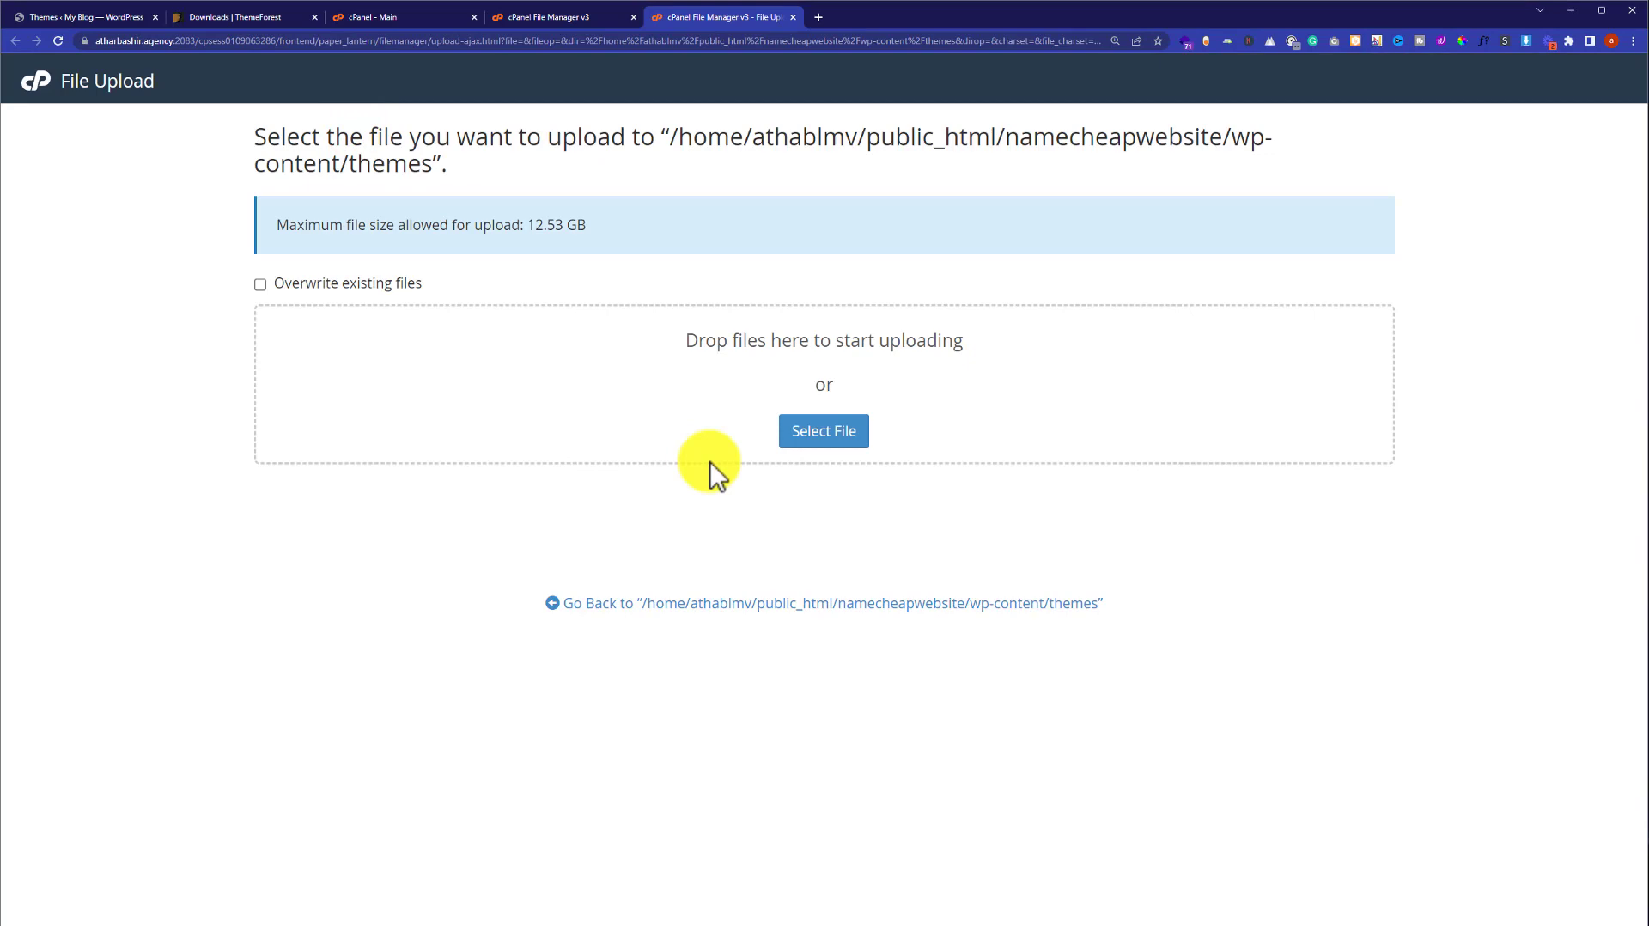
click(855, 432)
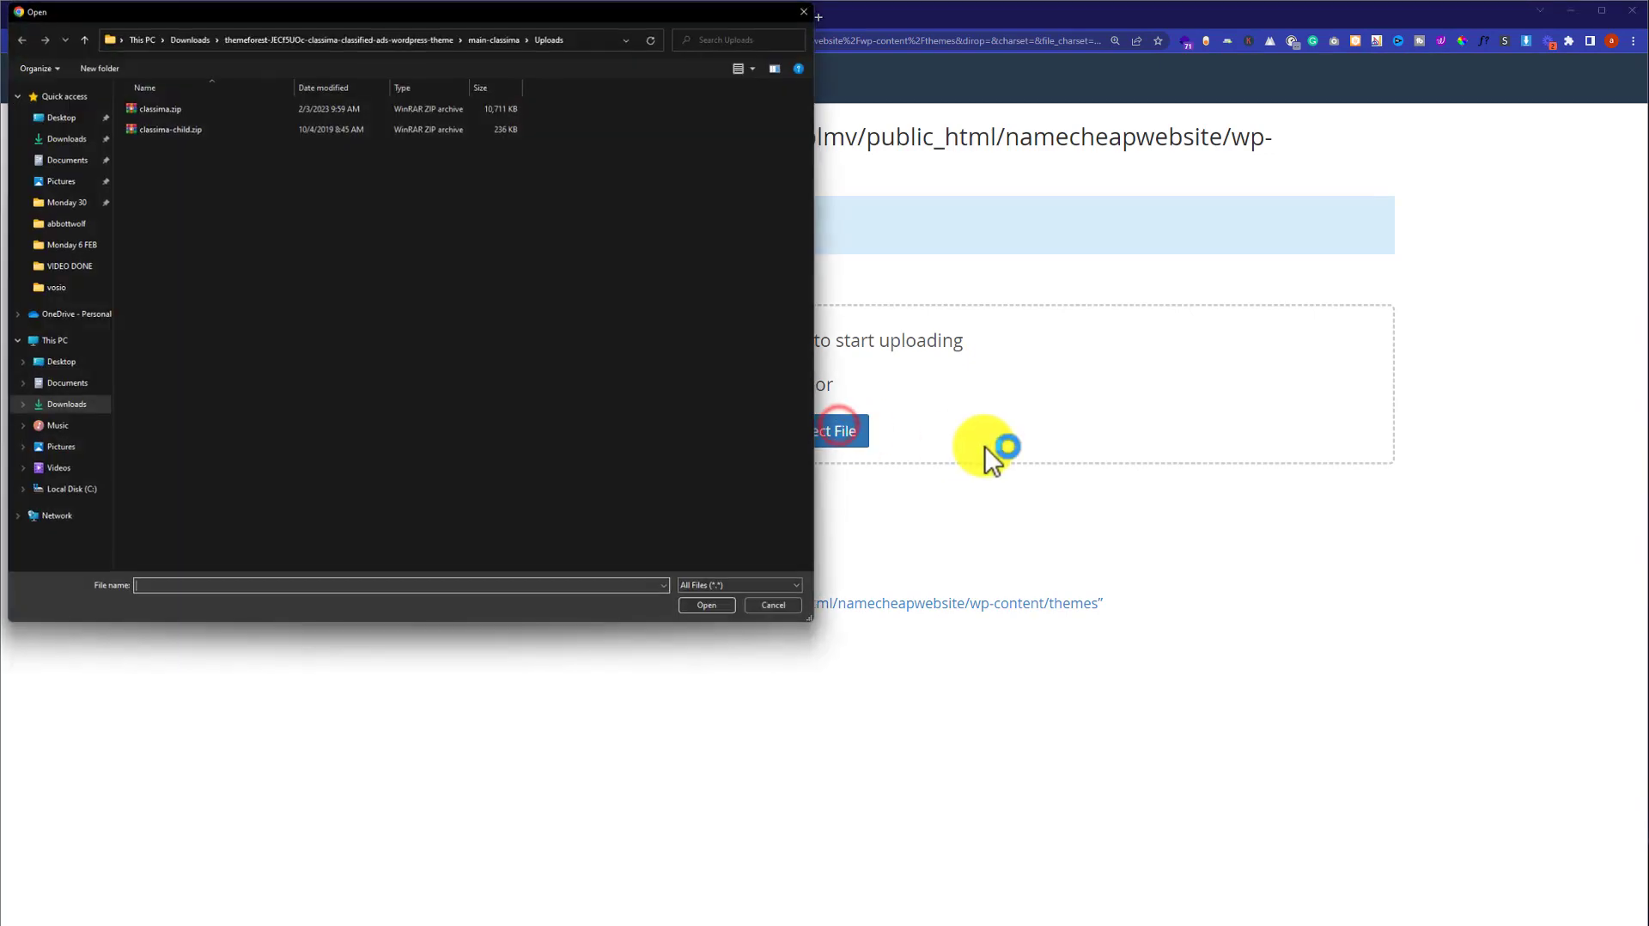
click(191, 109)
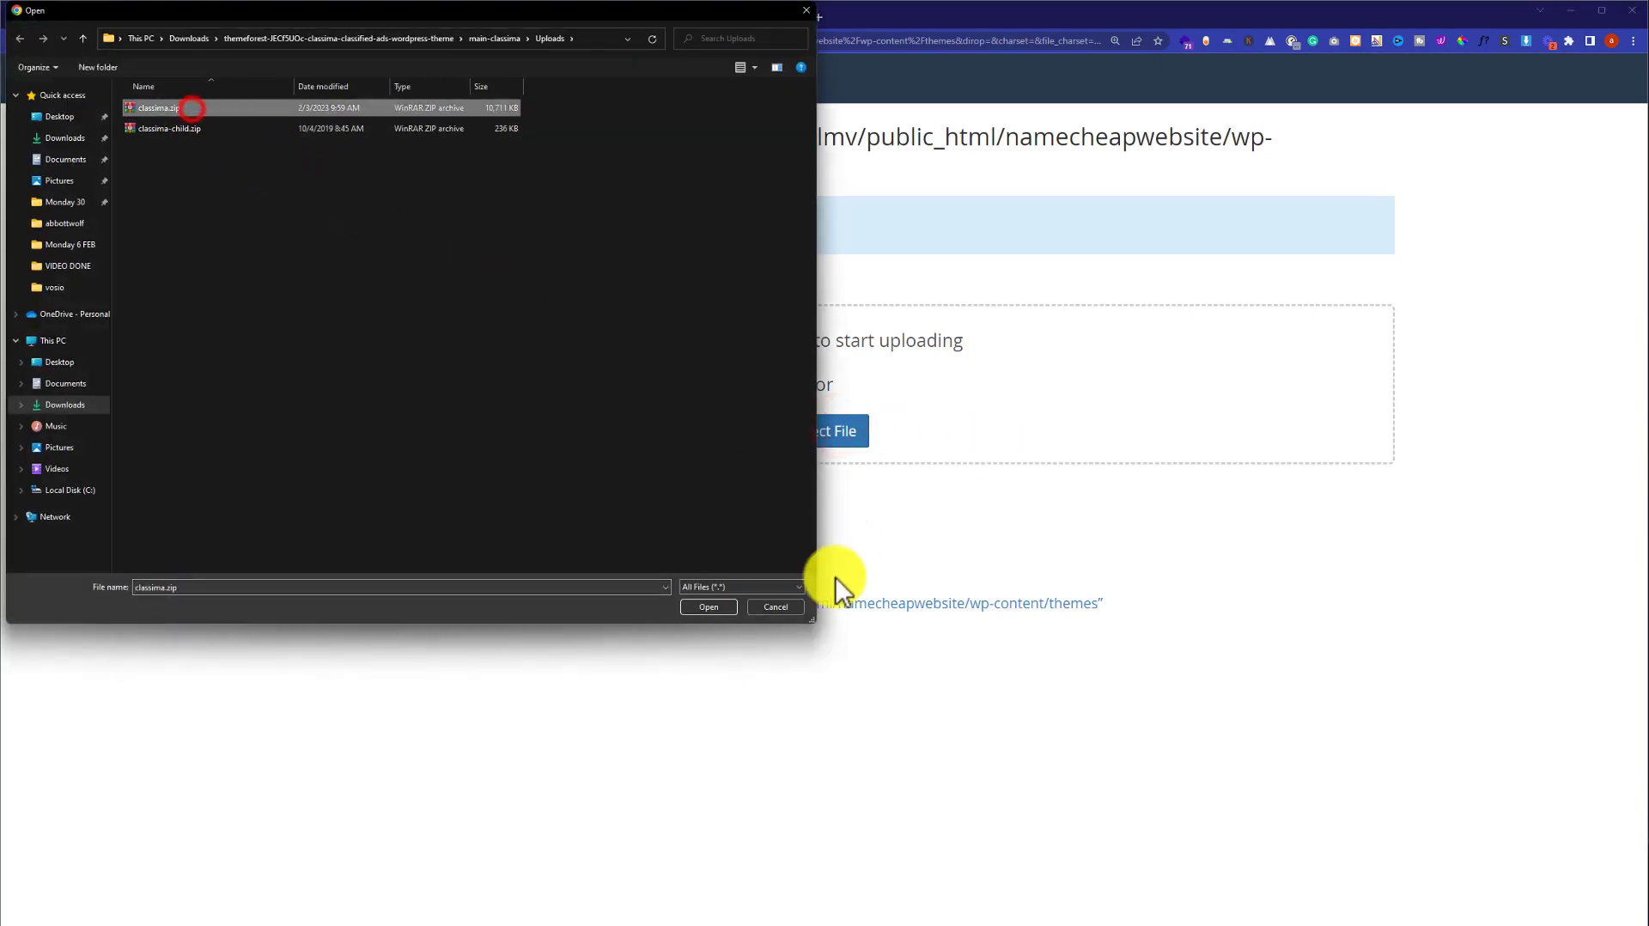
click(707, 607)
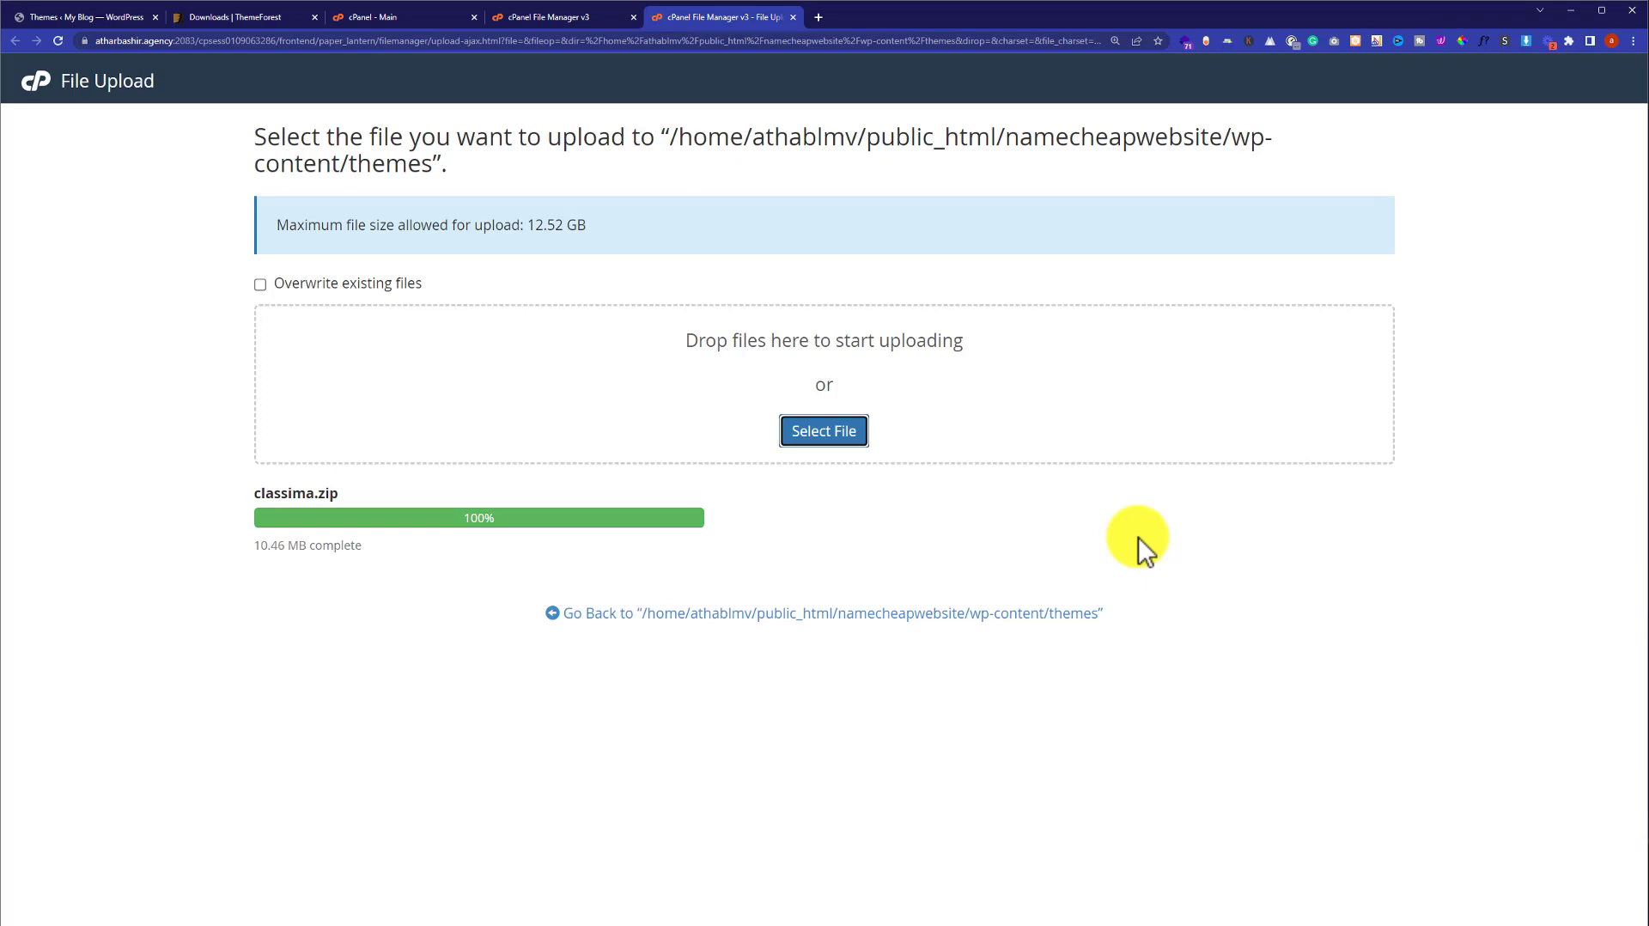
click(585, 615)
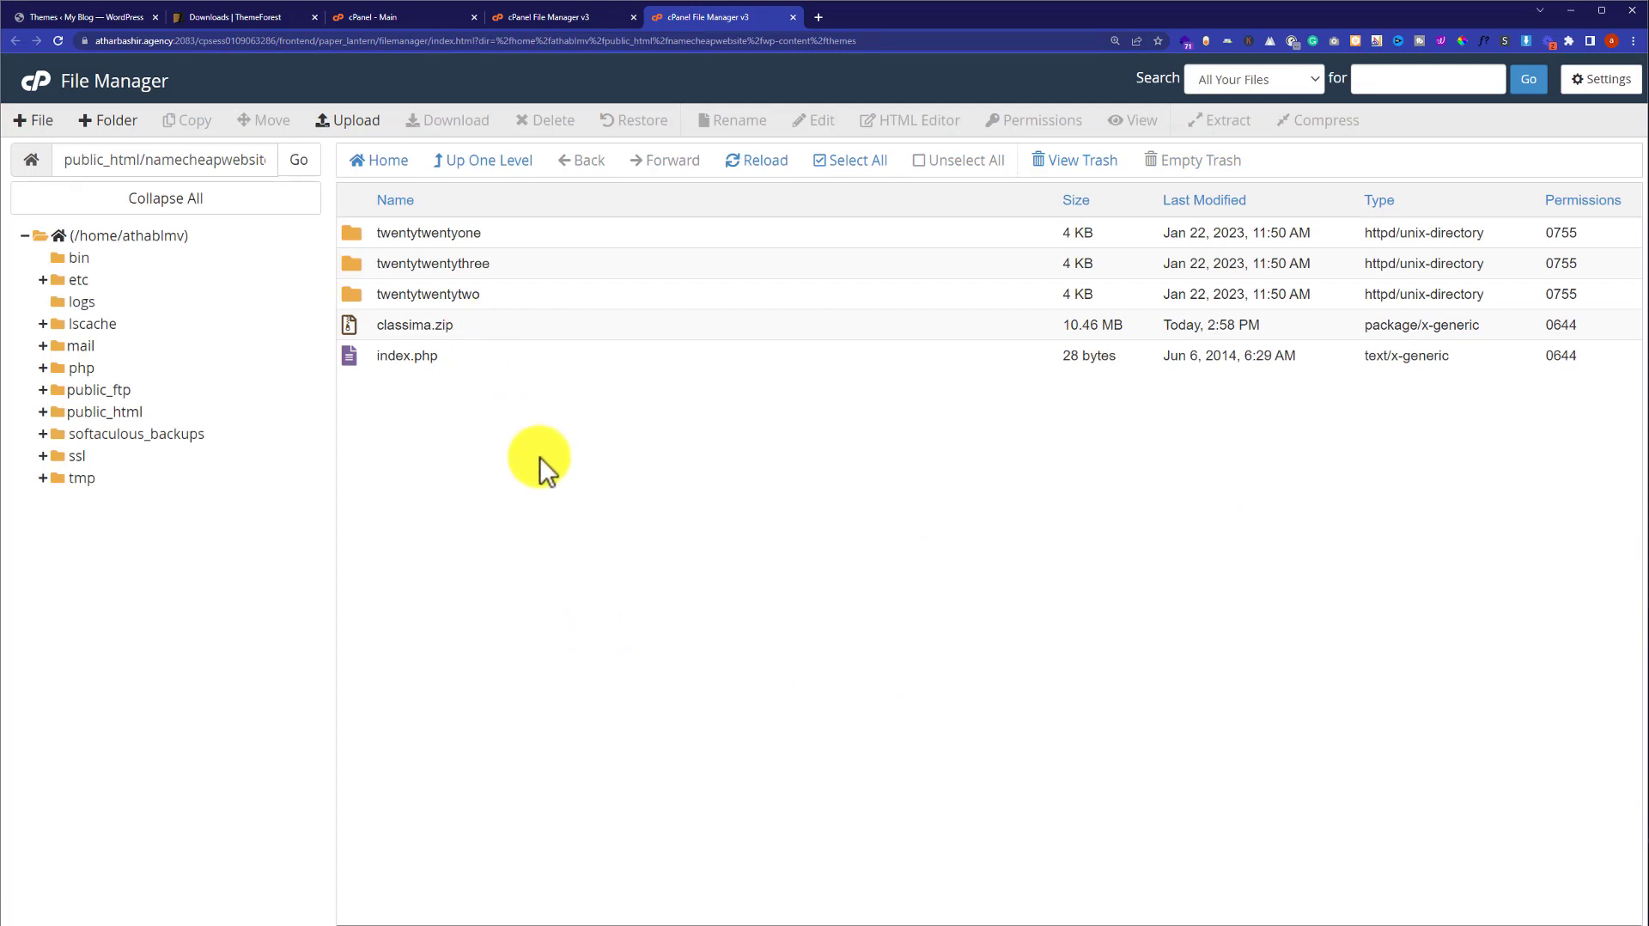
- Extract classima.zip into /public_html/namecheapwebsite/wp-content/themes, refresh the file listing and open the extracted classima folder
click(487, 324)
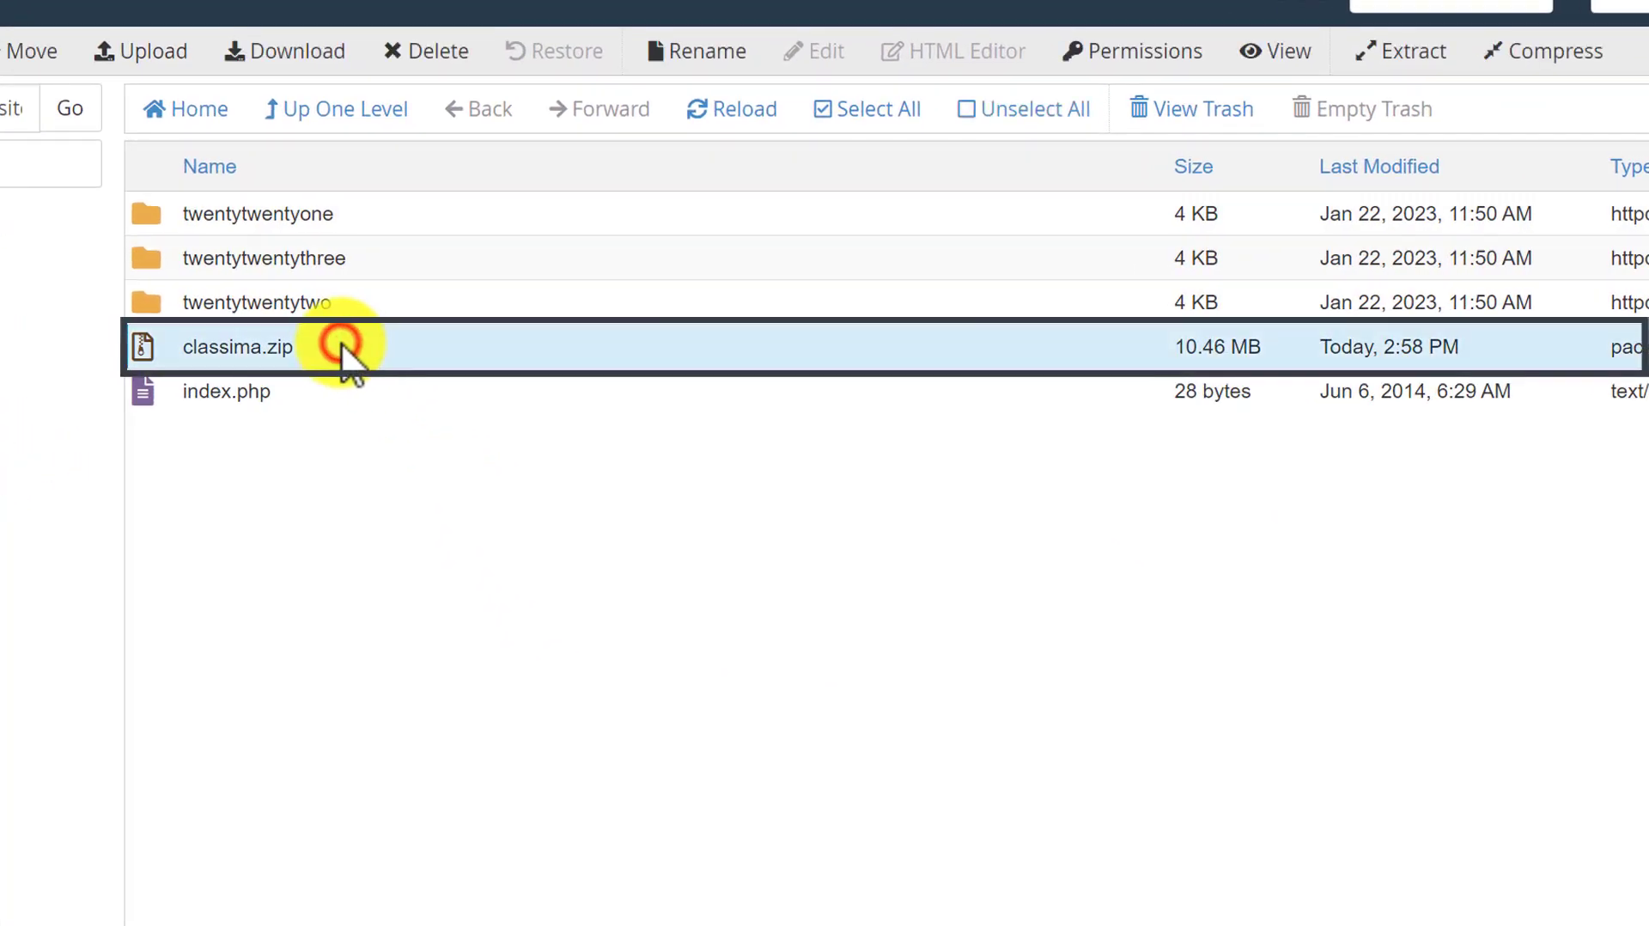
right_click(337, 344)
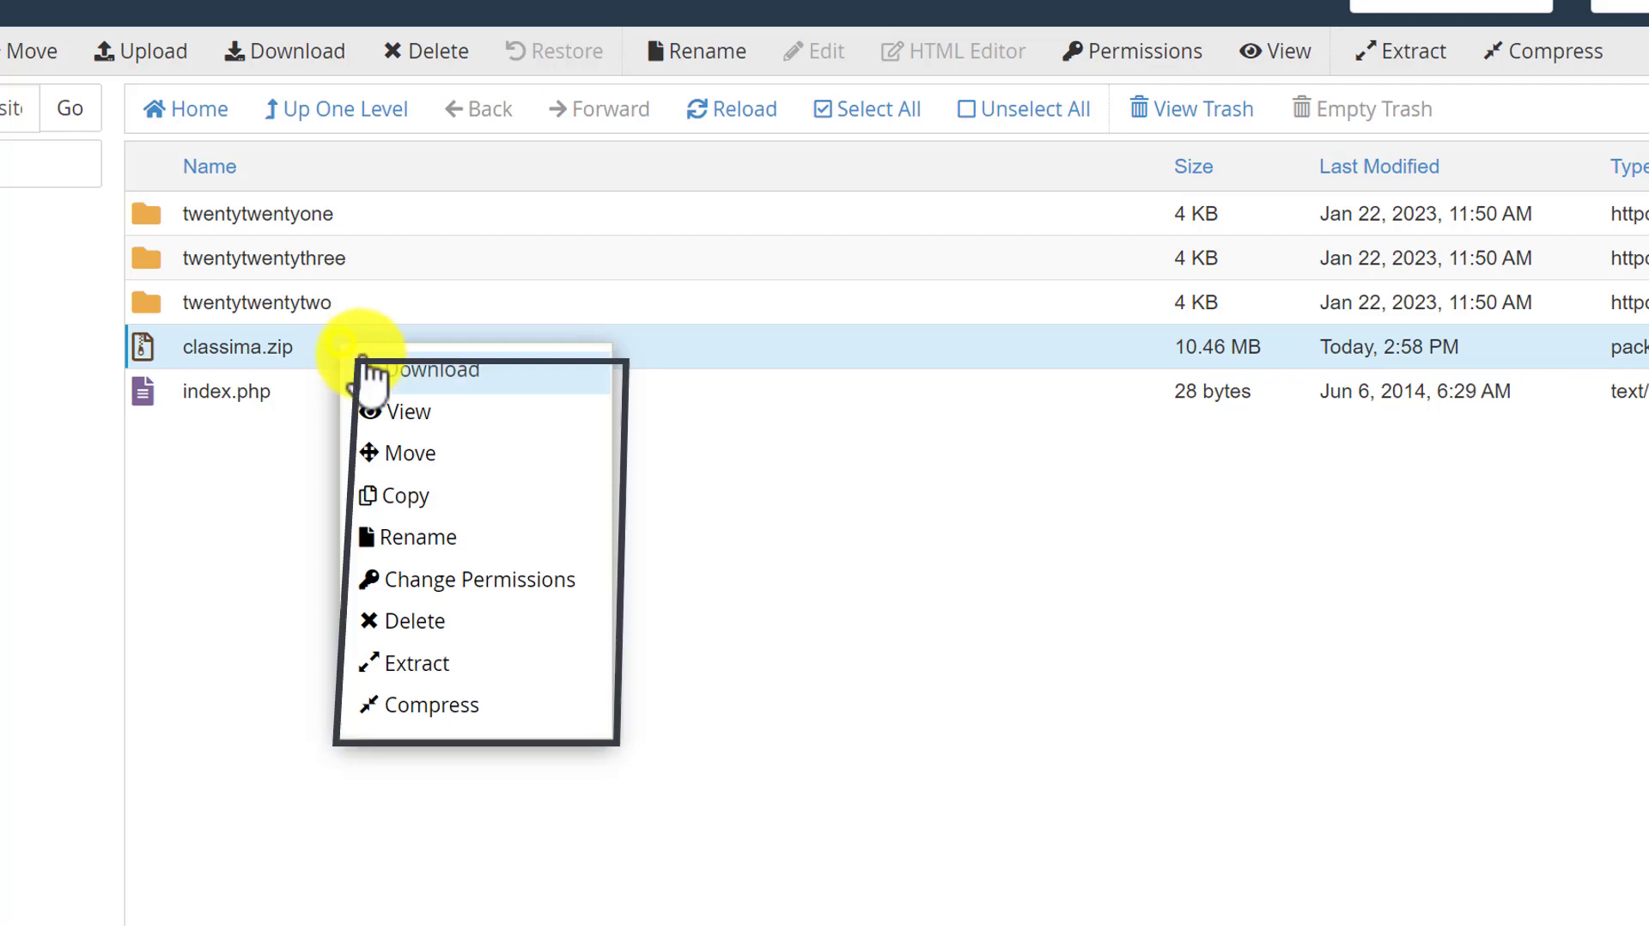
click(481, 666)
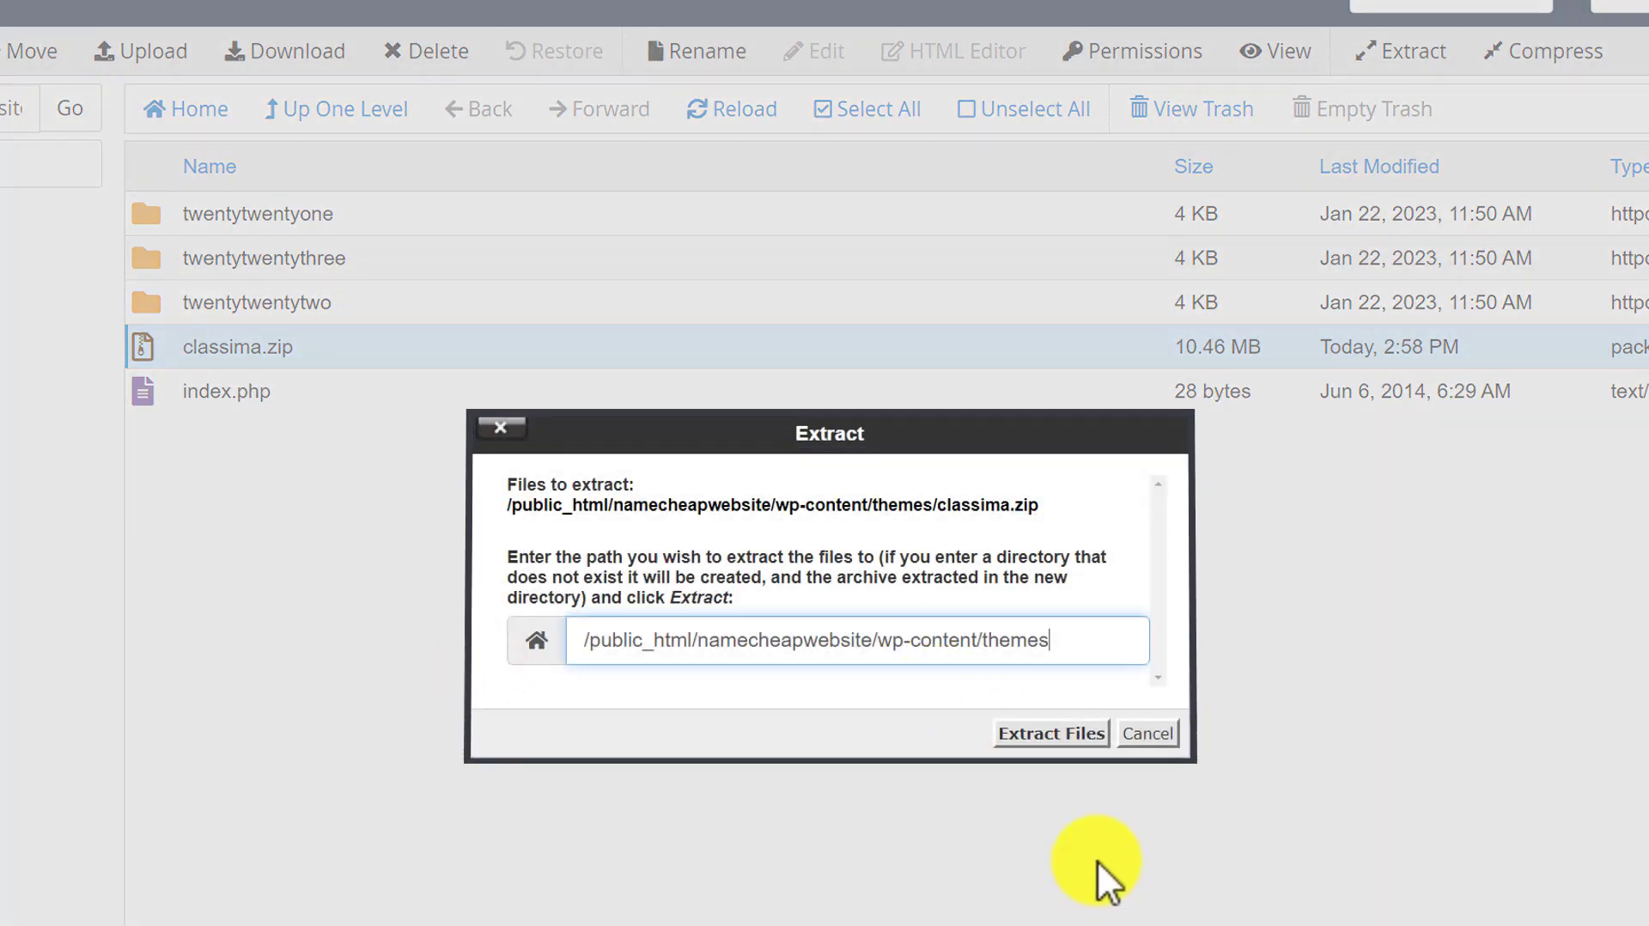
click(1030, 736)
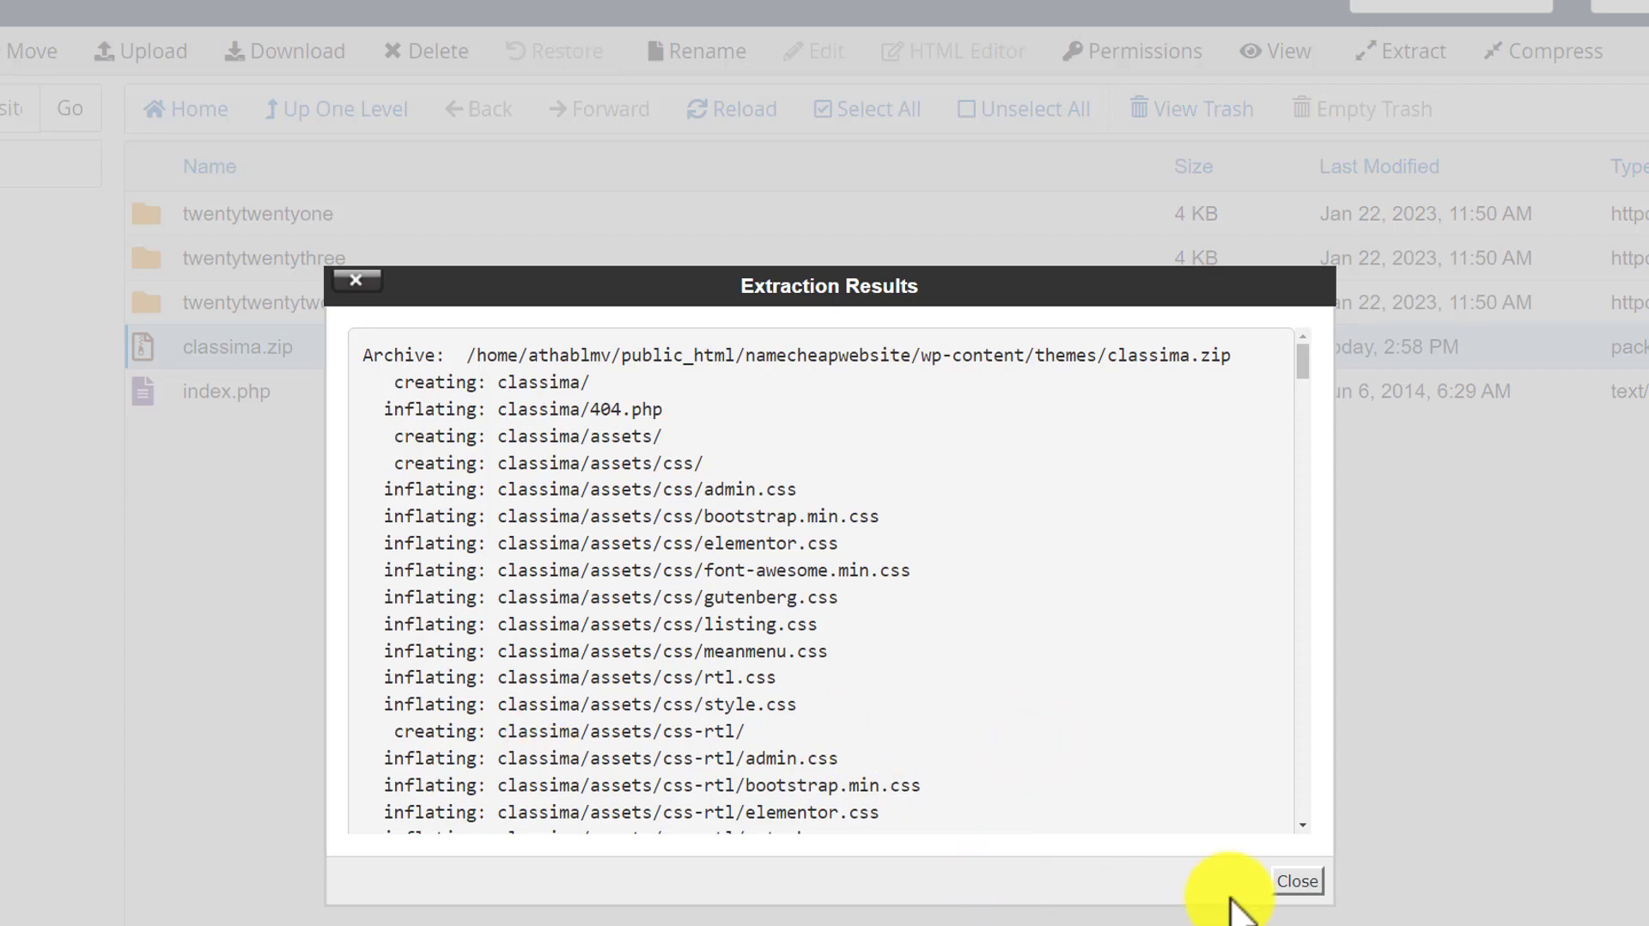
click(1306, 880)
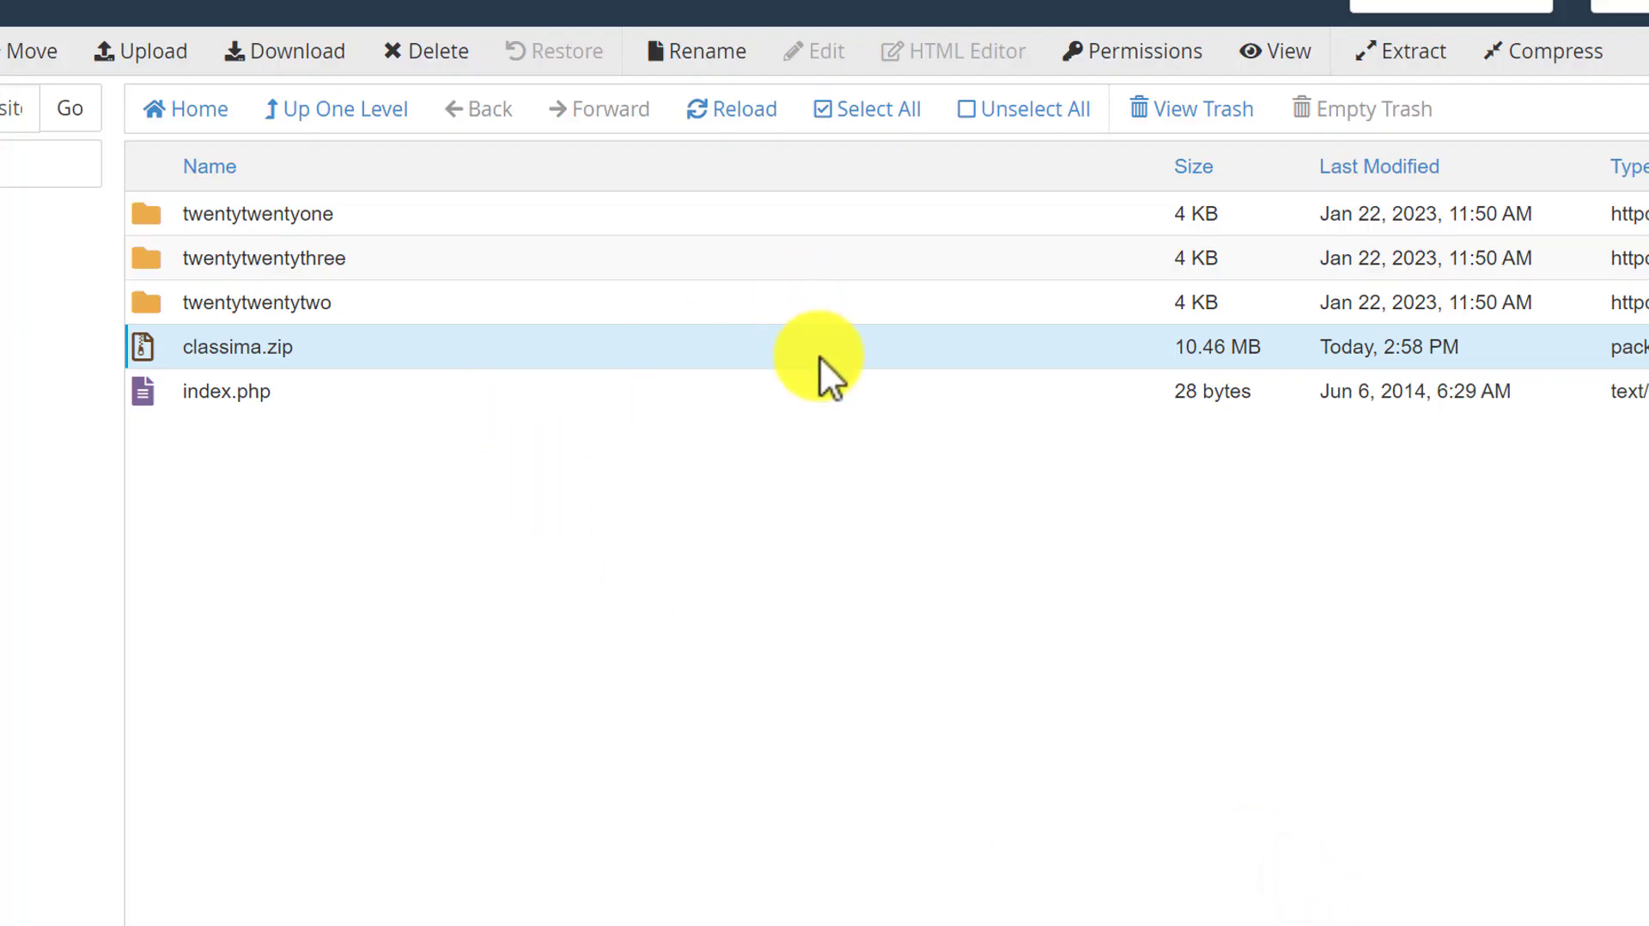
click(737, 113)
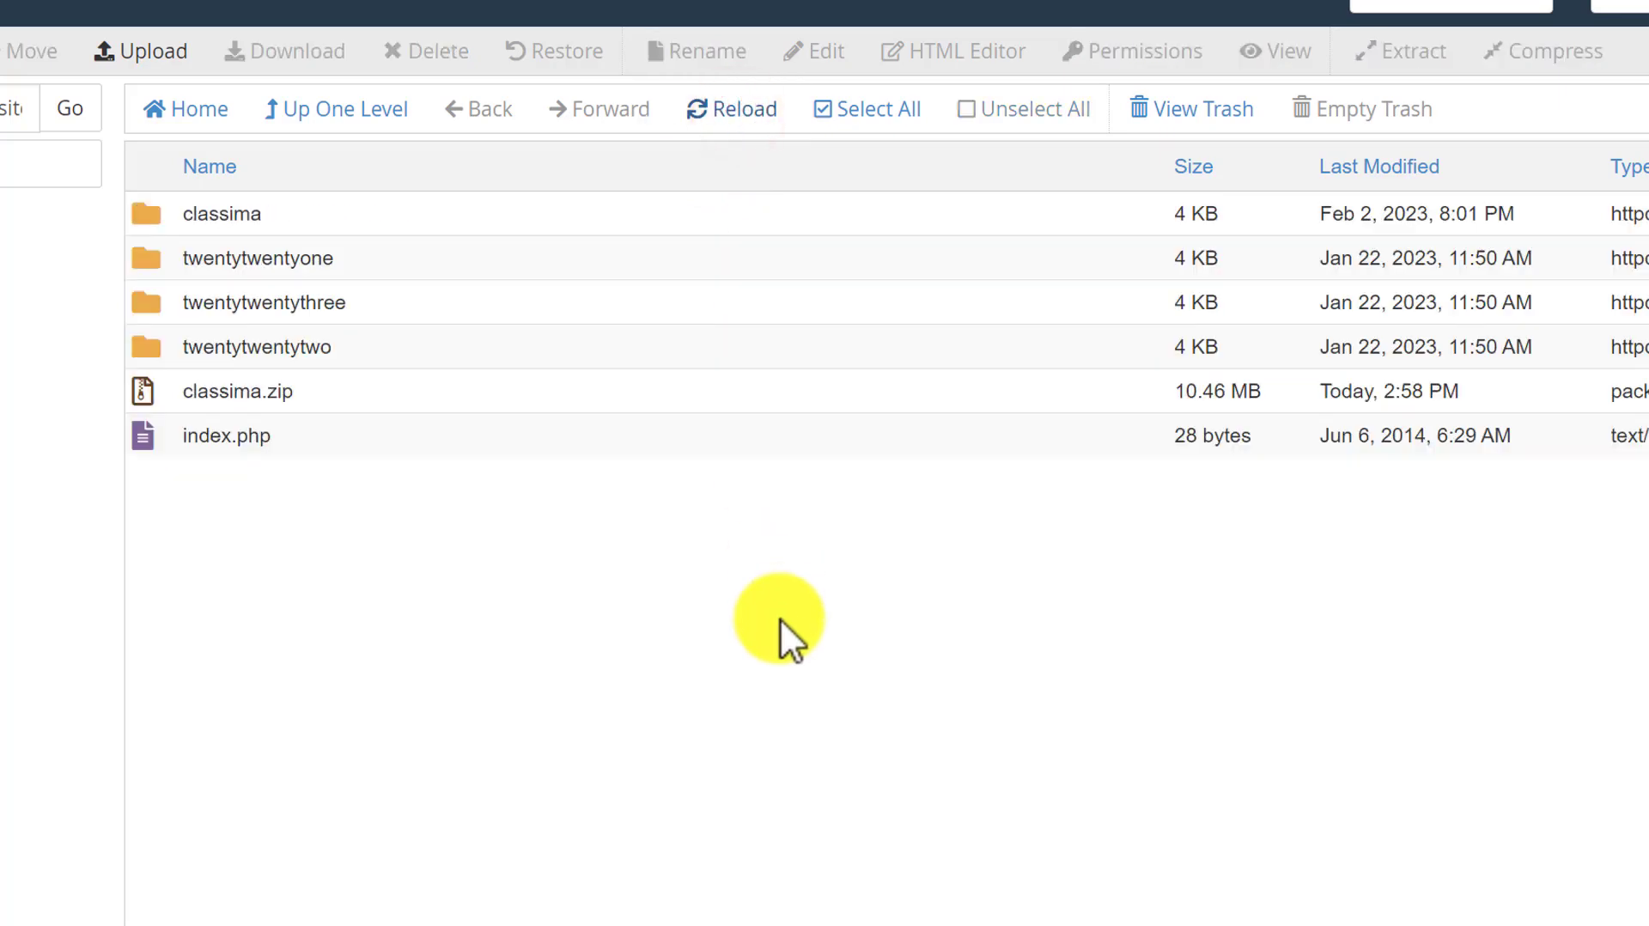
double_click(371, 213)
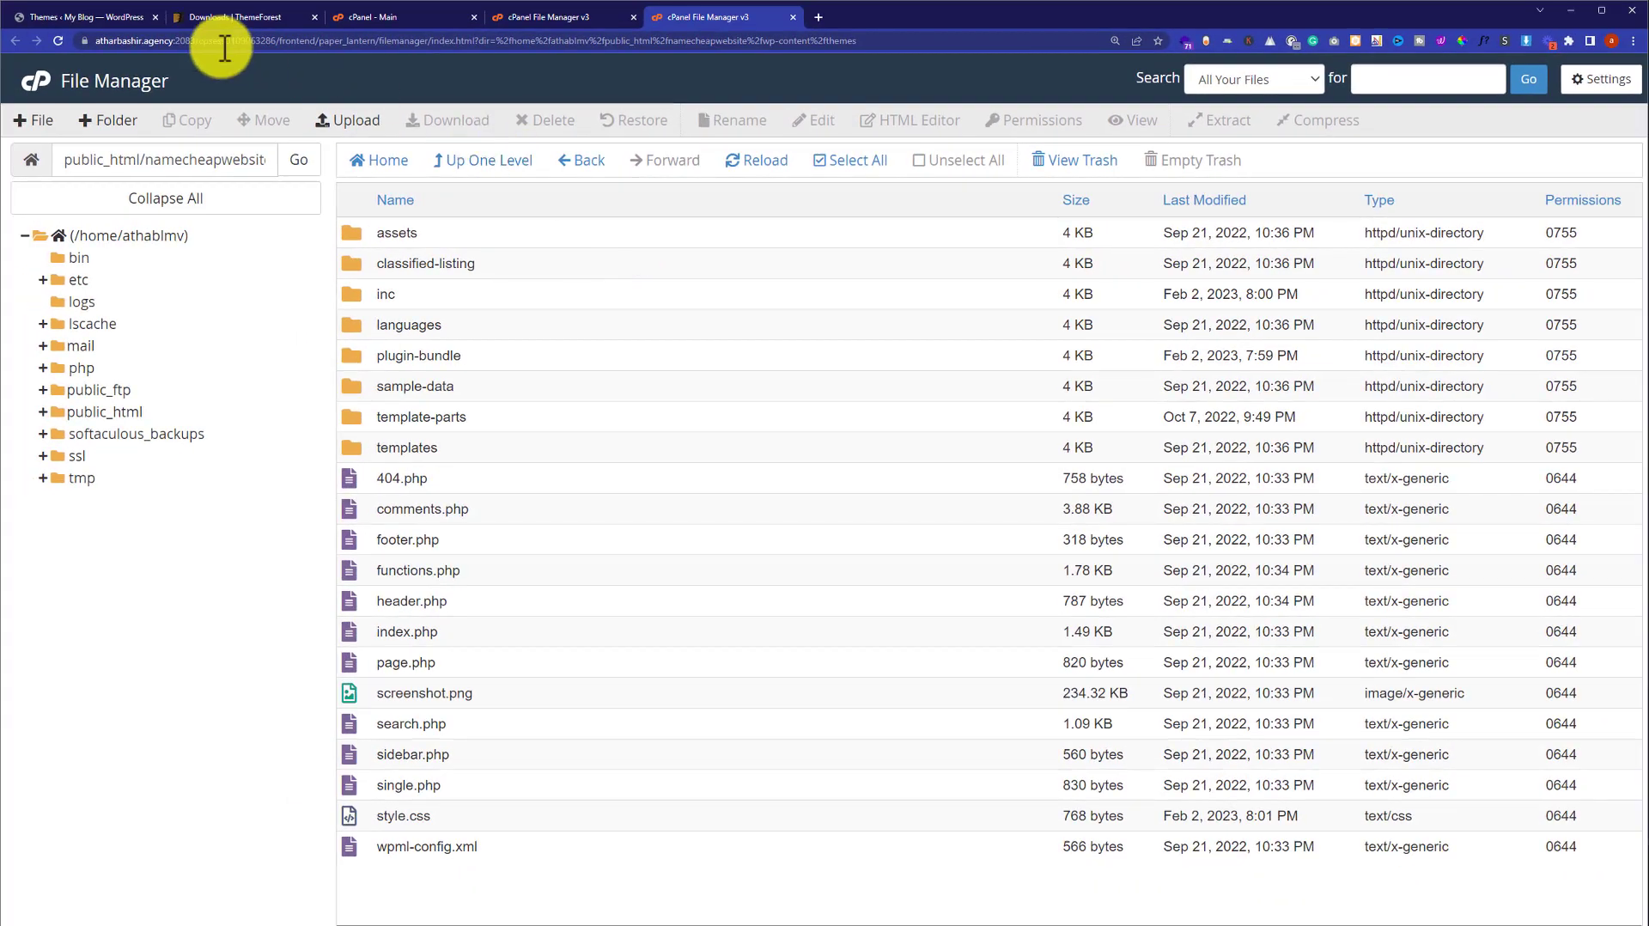
- Return to the WordPress dashboard's Themes page and reload it to update the installed themes
click(96, 17)
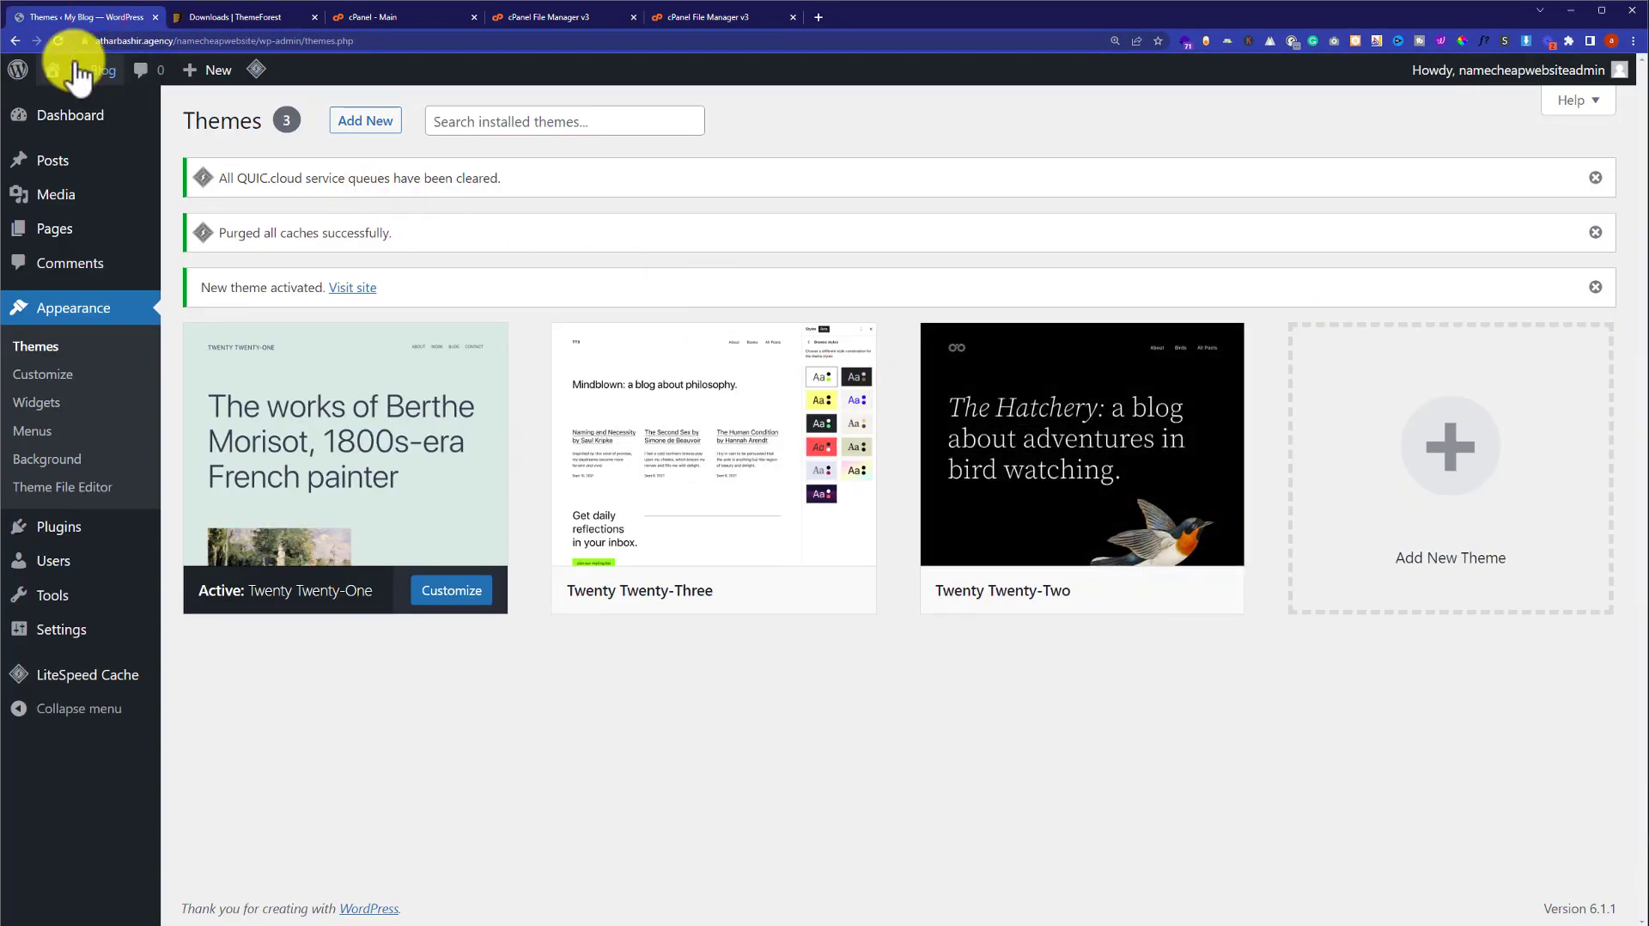
click(55, 41)
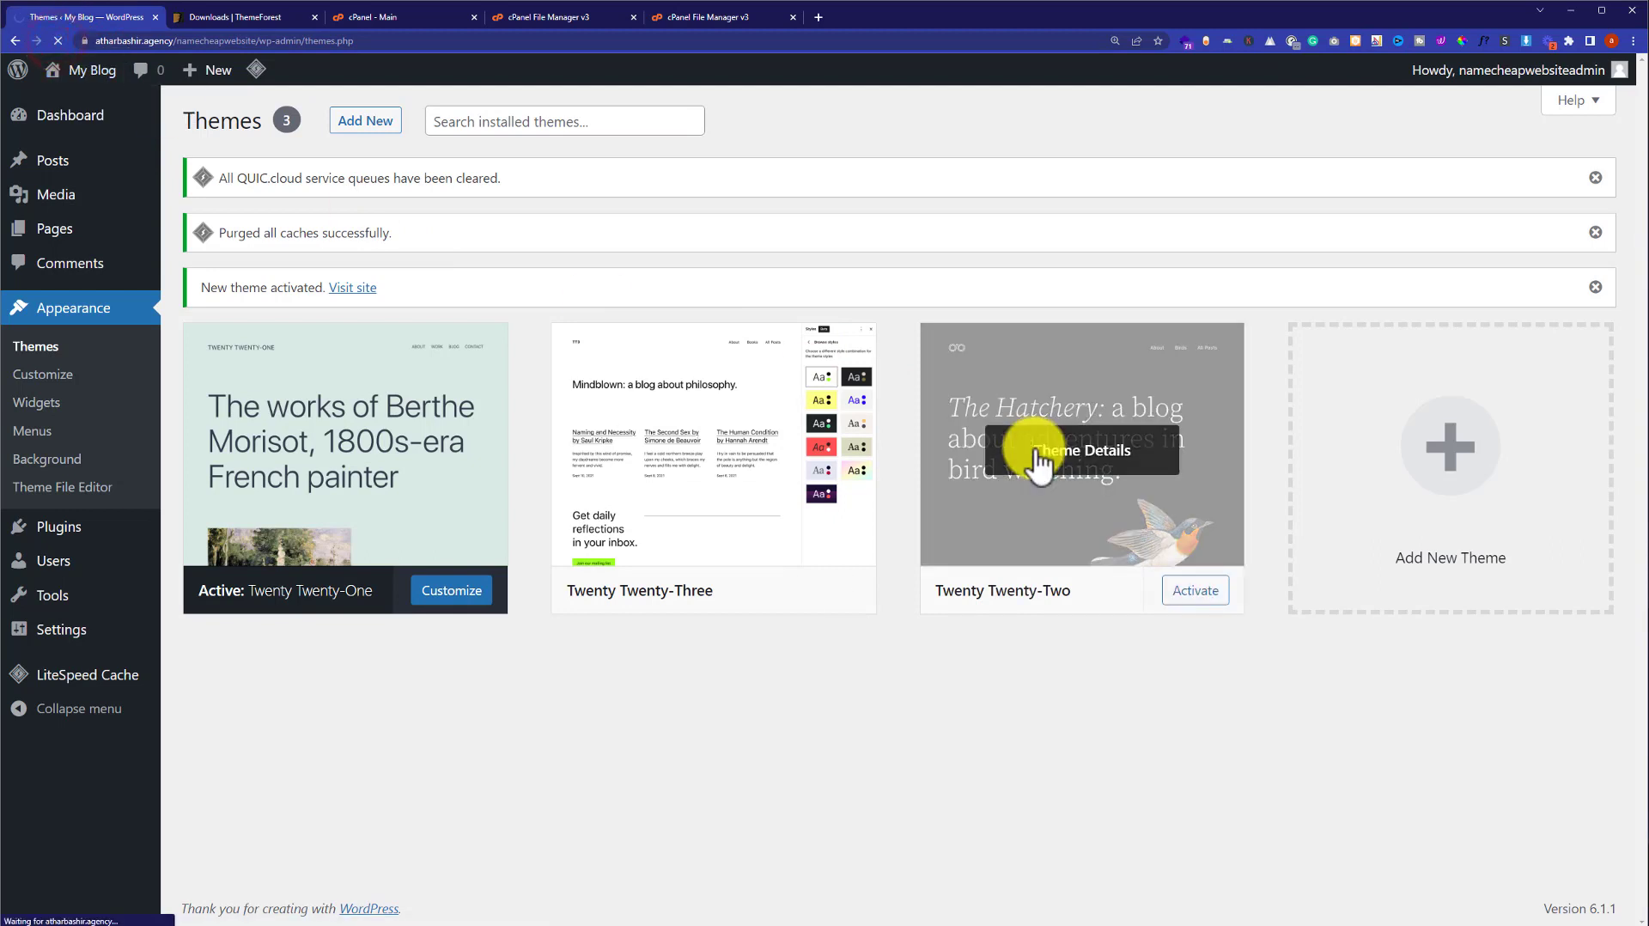